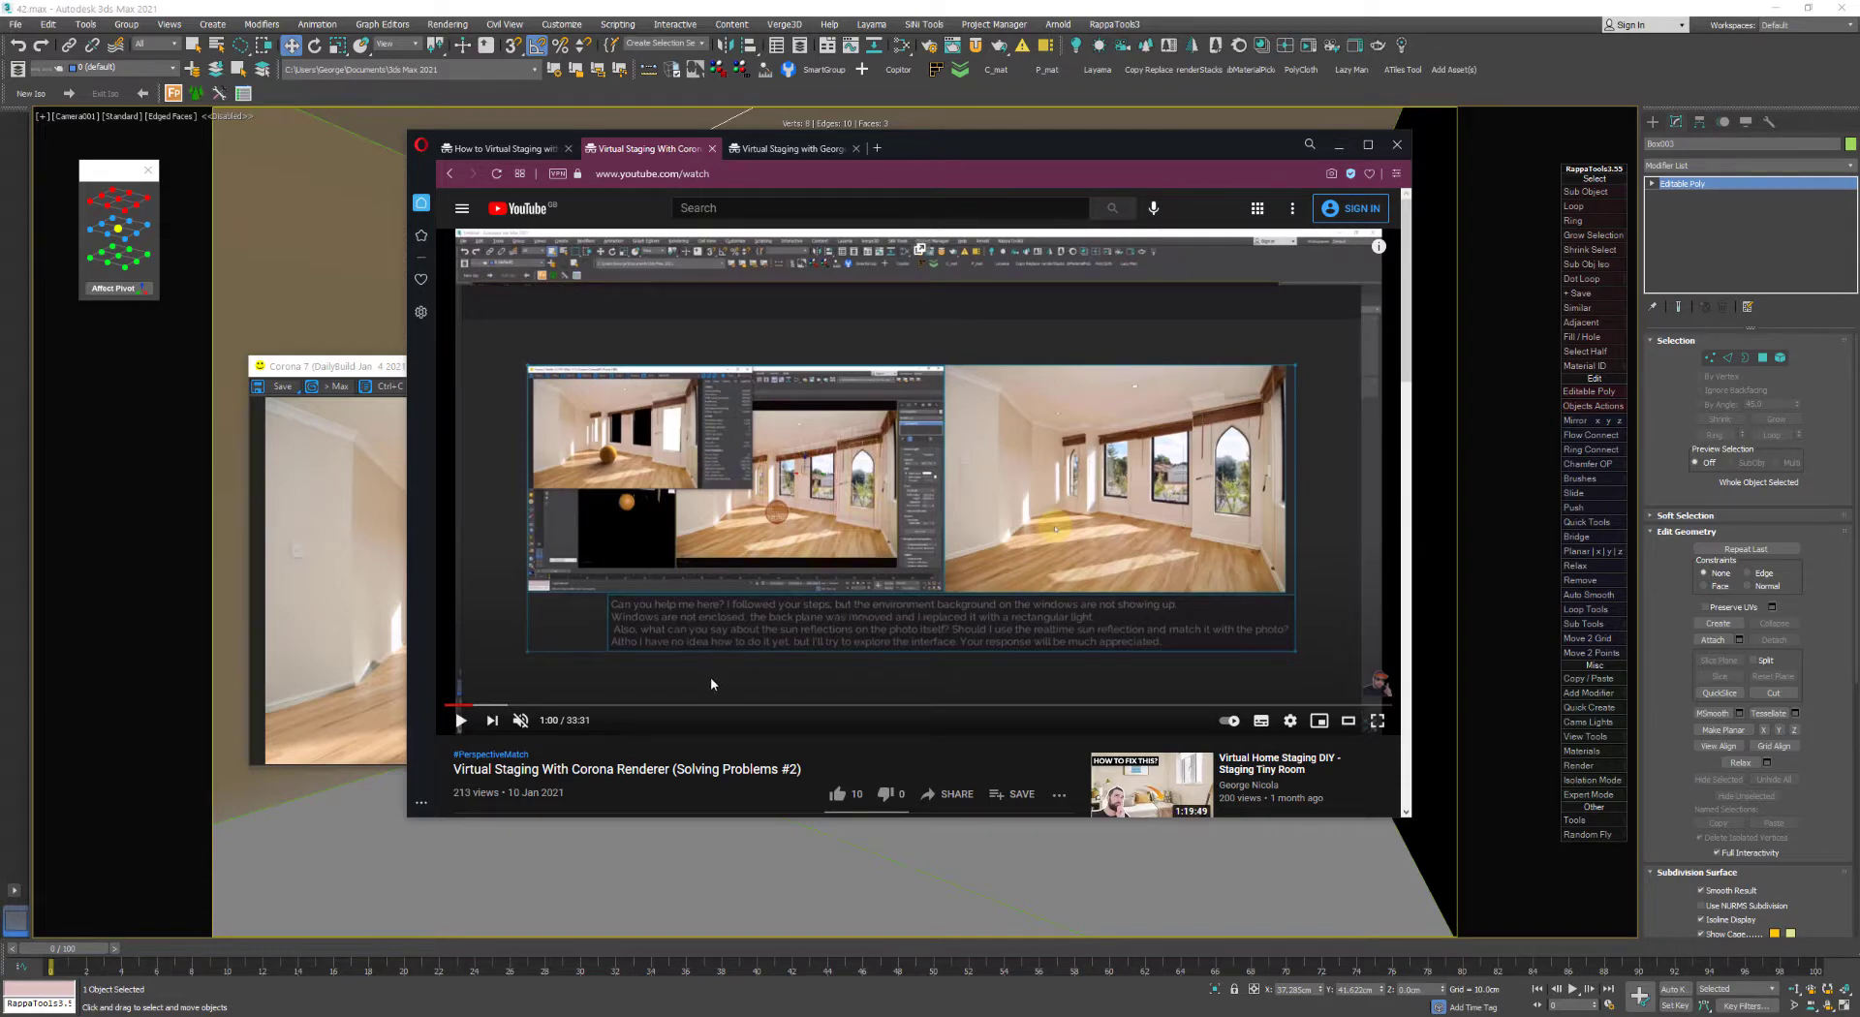
Play the Corona Renderer problem-solving video from its beginning, and open the virtual staging Facebook group page
left_click(451, 705)
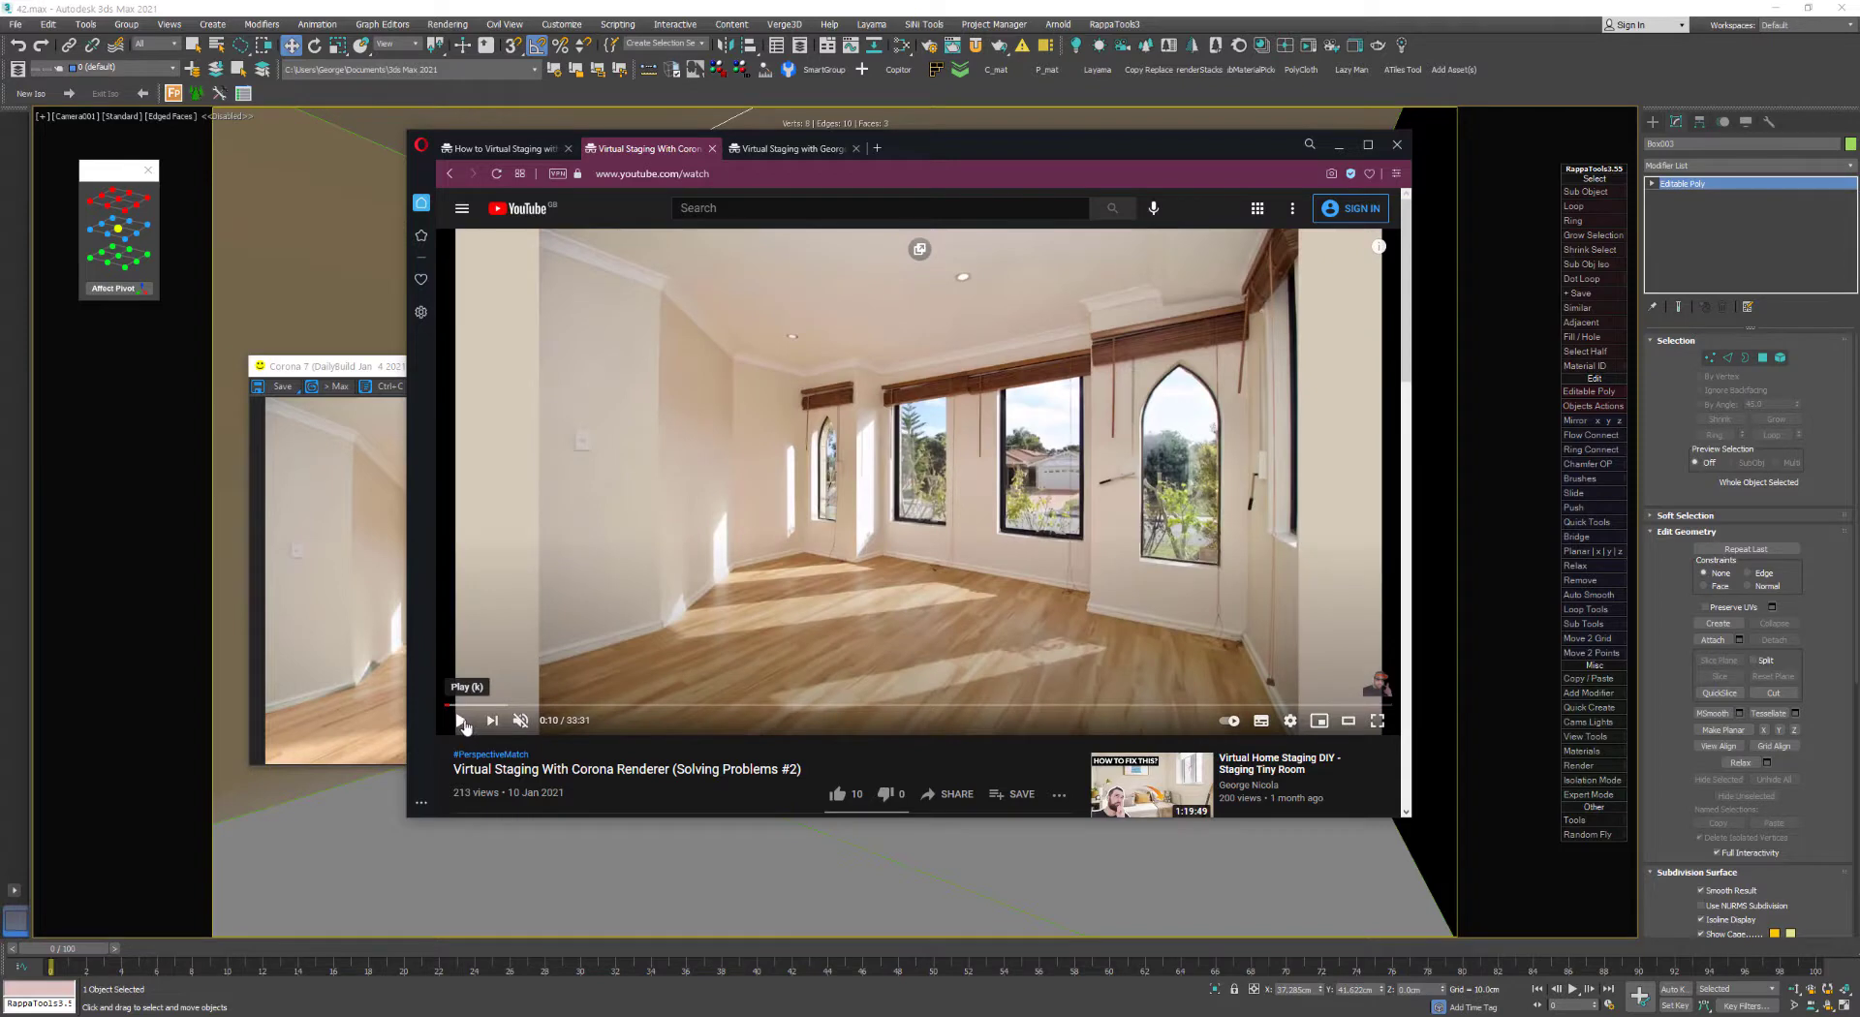
left_click(462, 722)
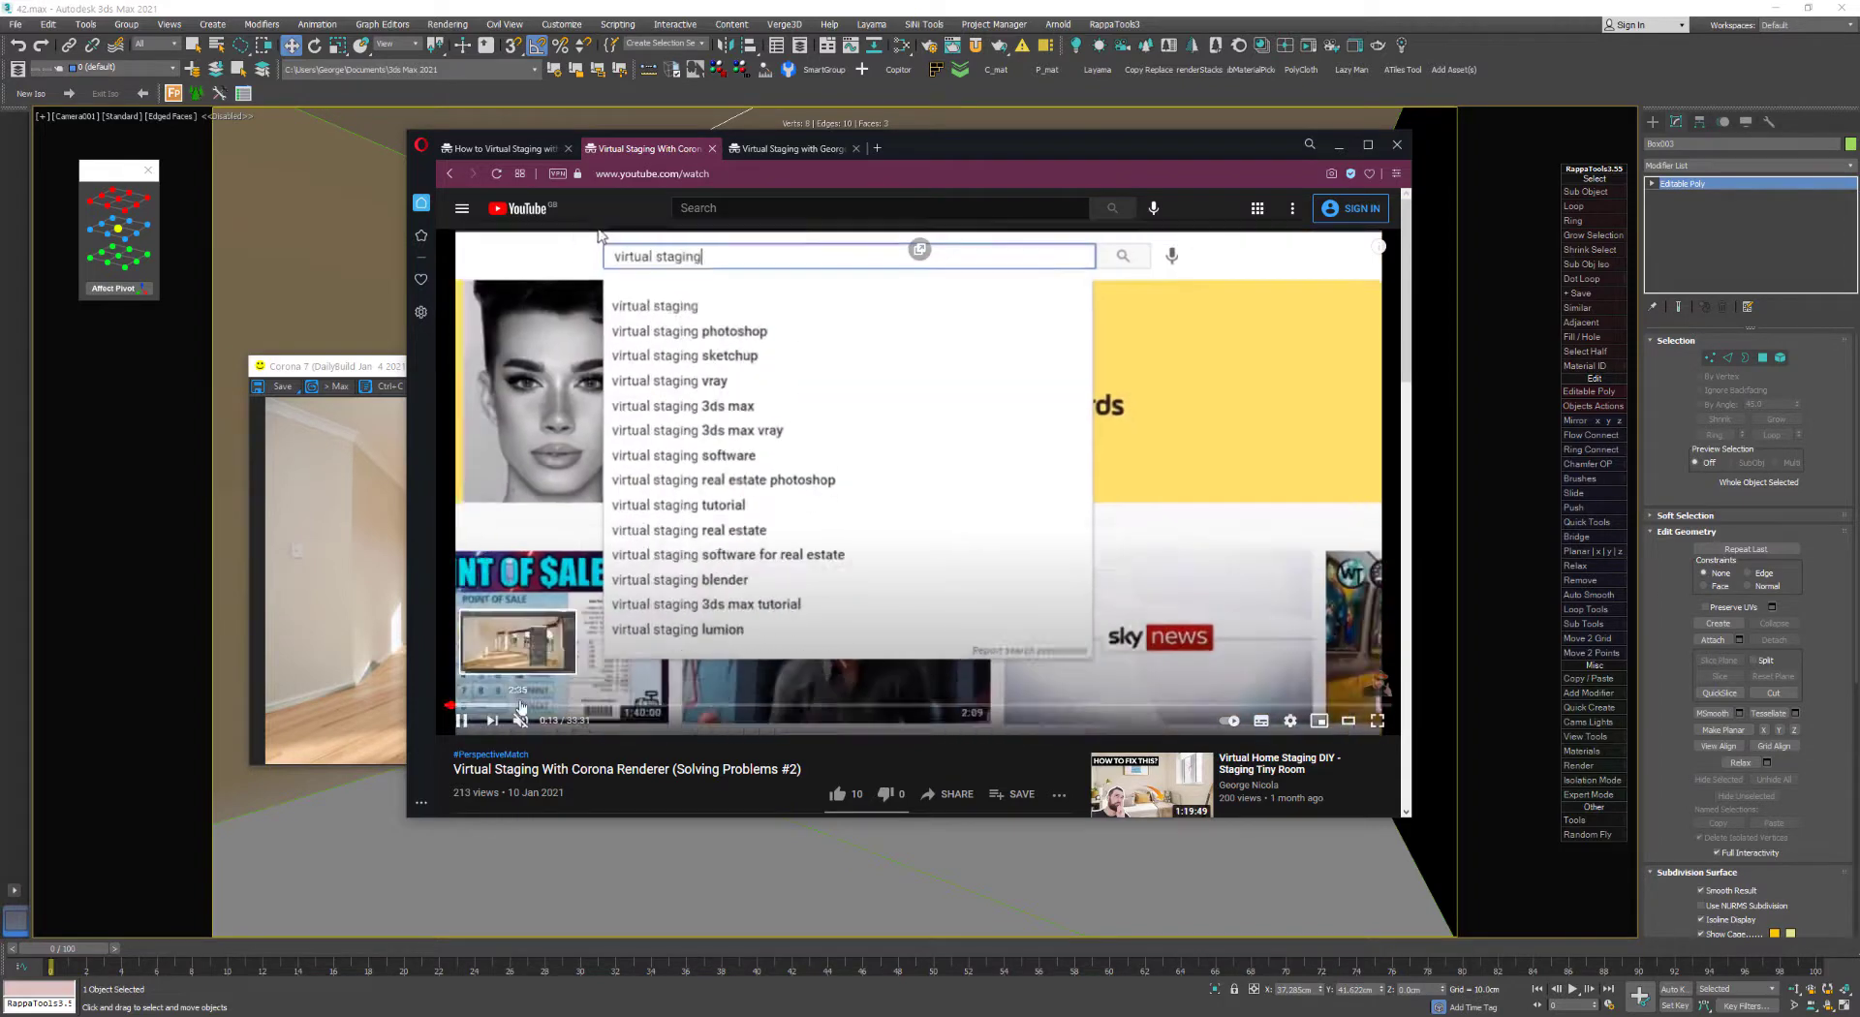
left_click(501, 706)
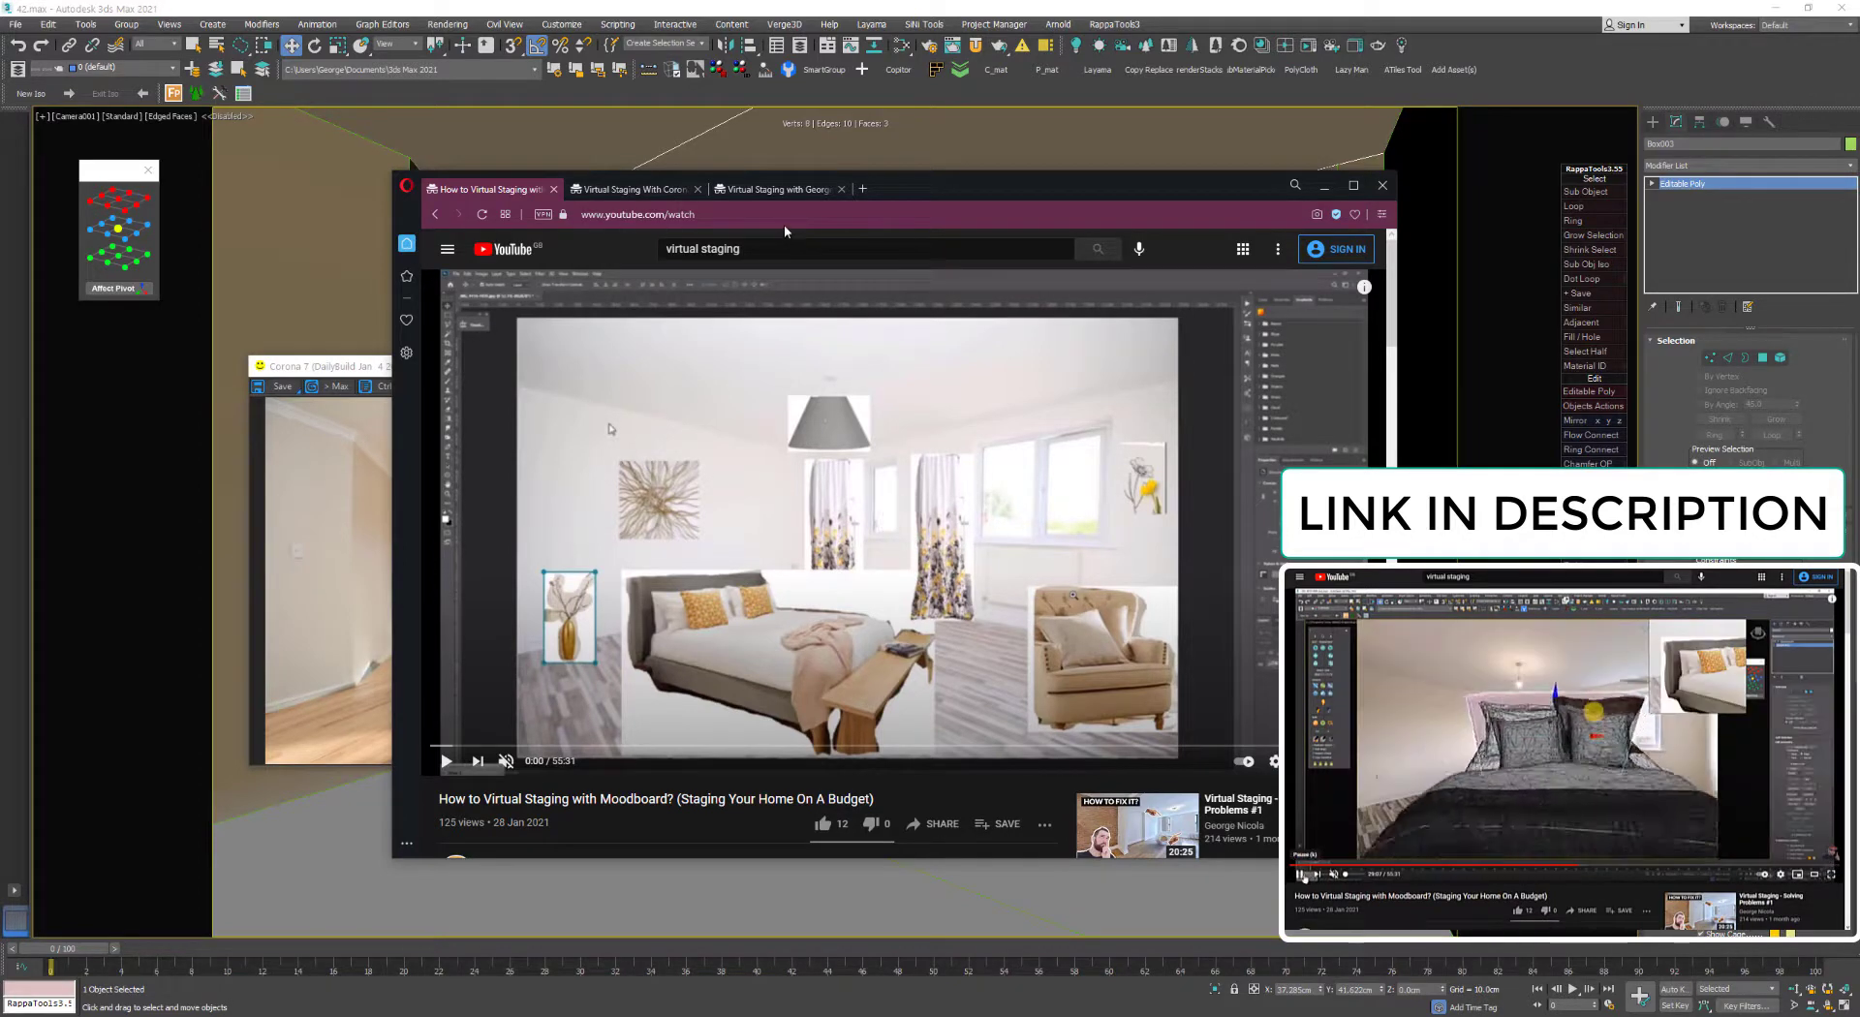
left_click(767, 194)
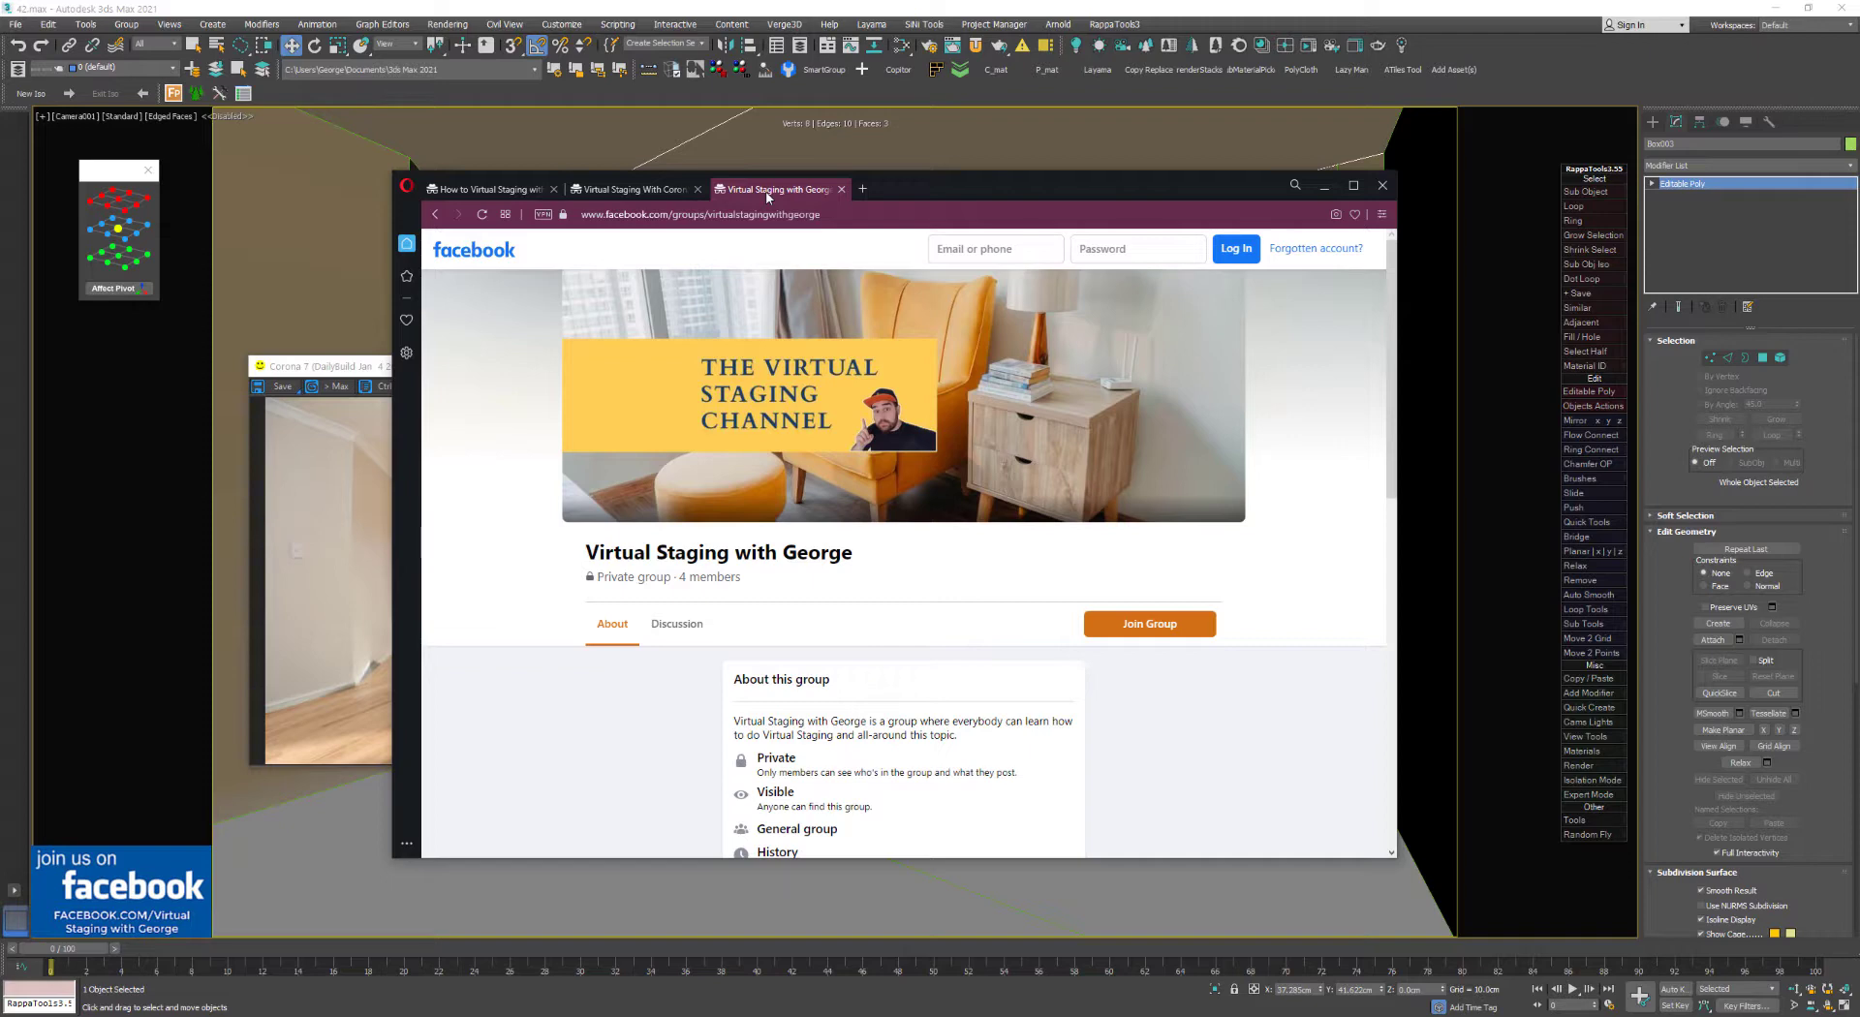
Switch to 3ds Max, examine the ceiling and window area in the interactive render, and stop and close the render
left_click(358, 451)
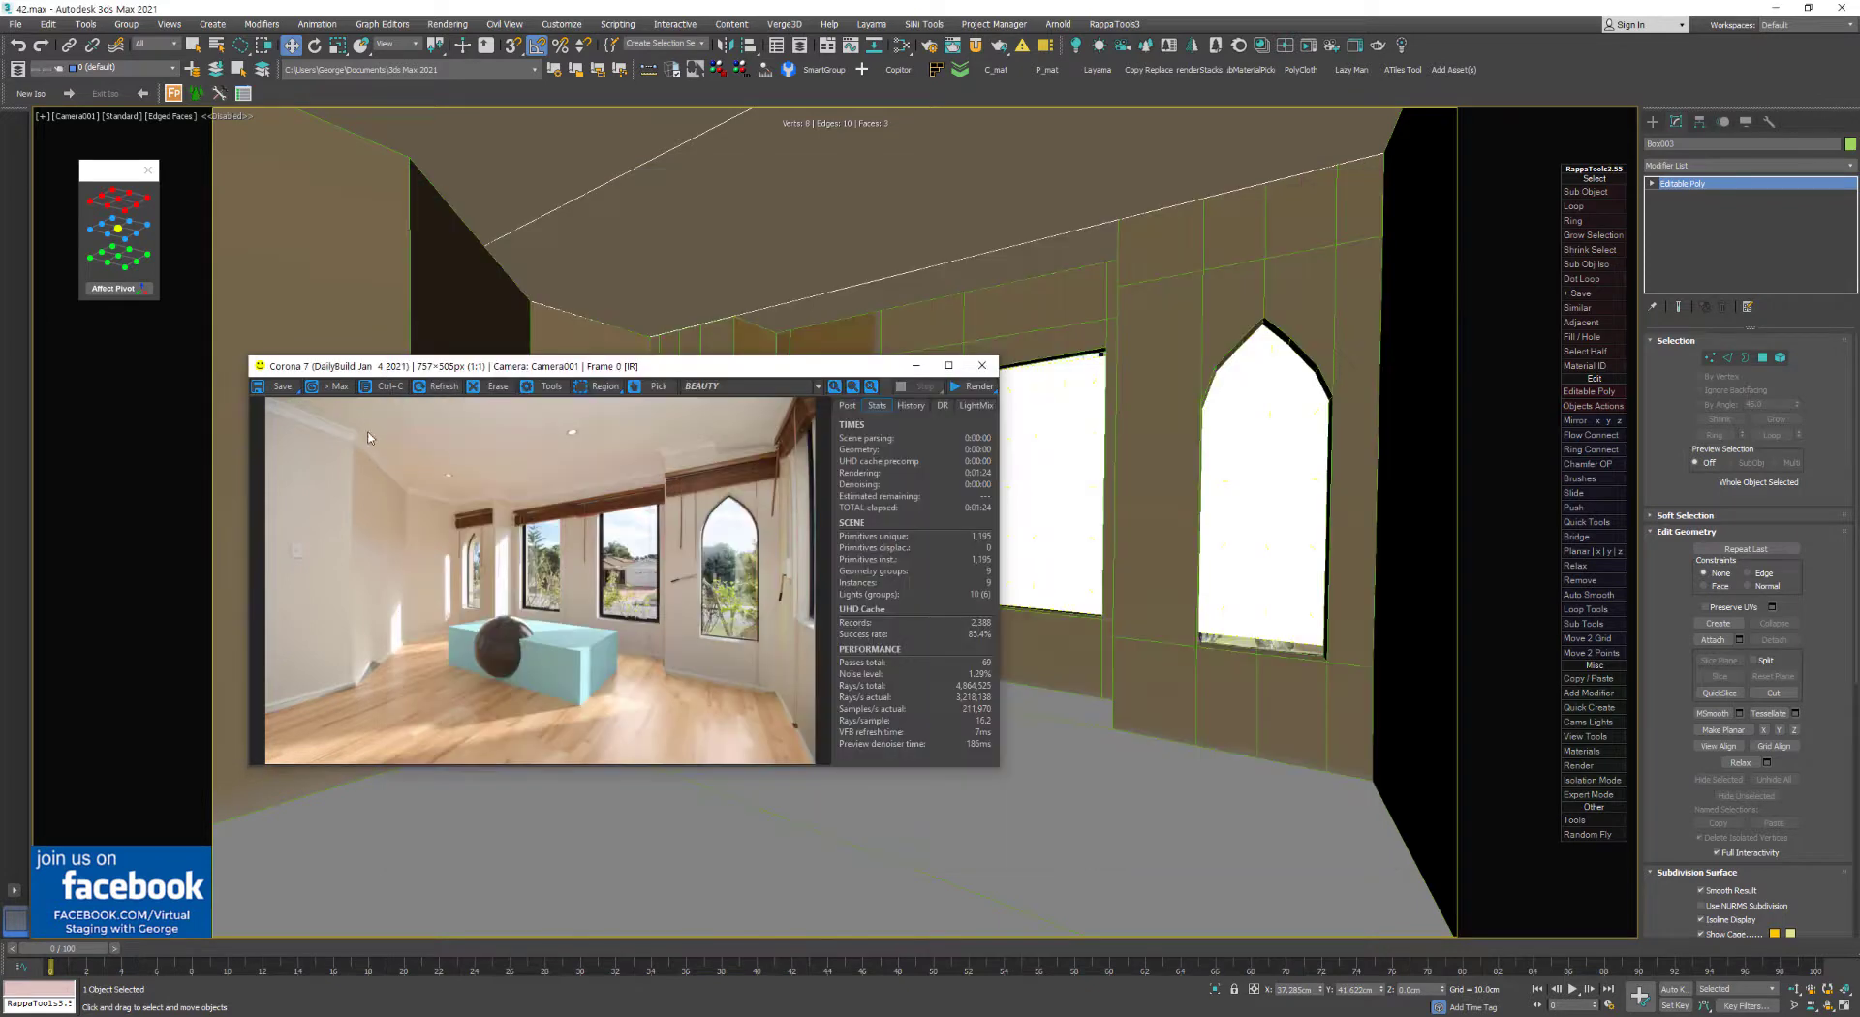
scroll(665, 713, "up", 1)
scroll(664, 713, "down", 1)
left_click(982, 366)
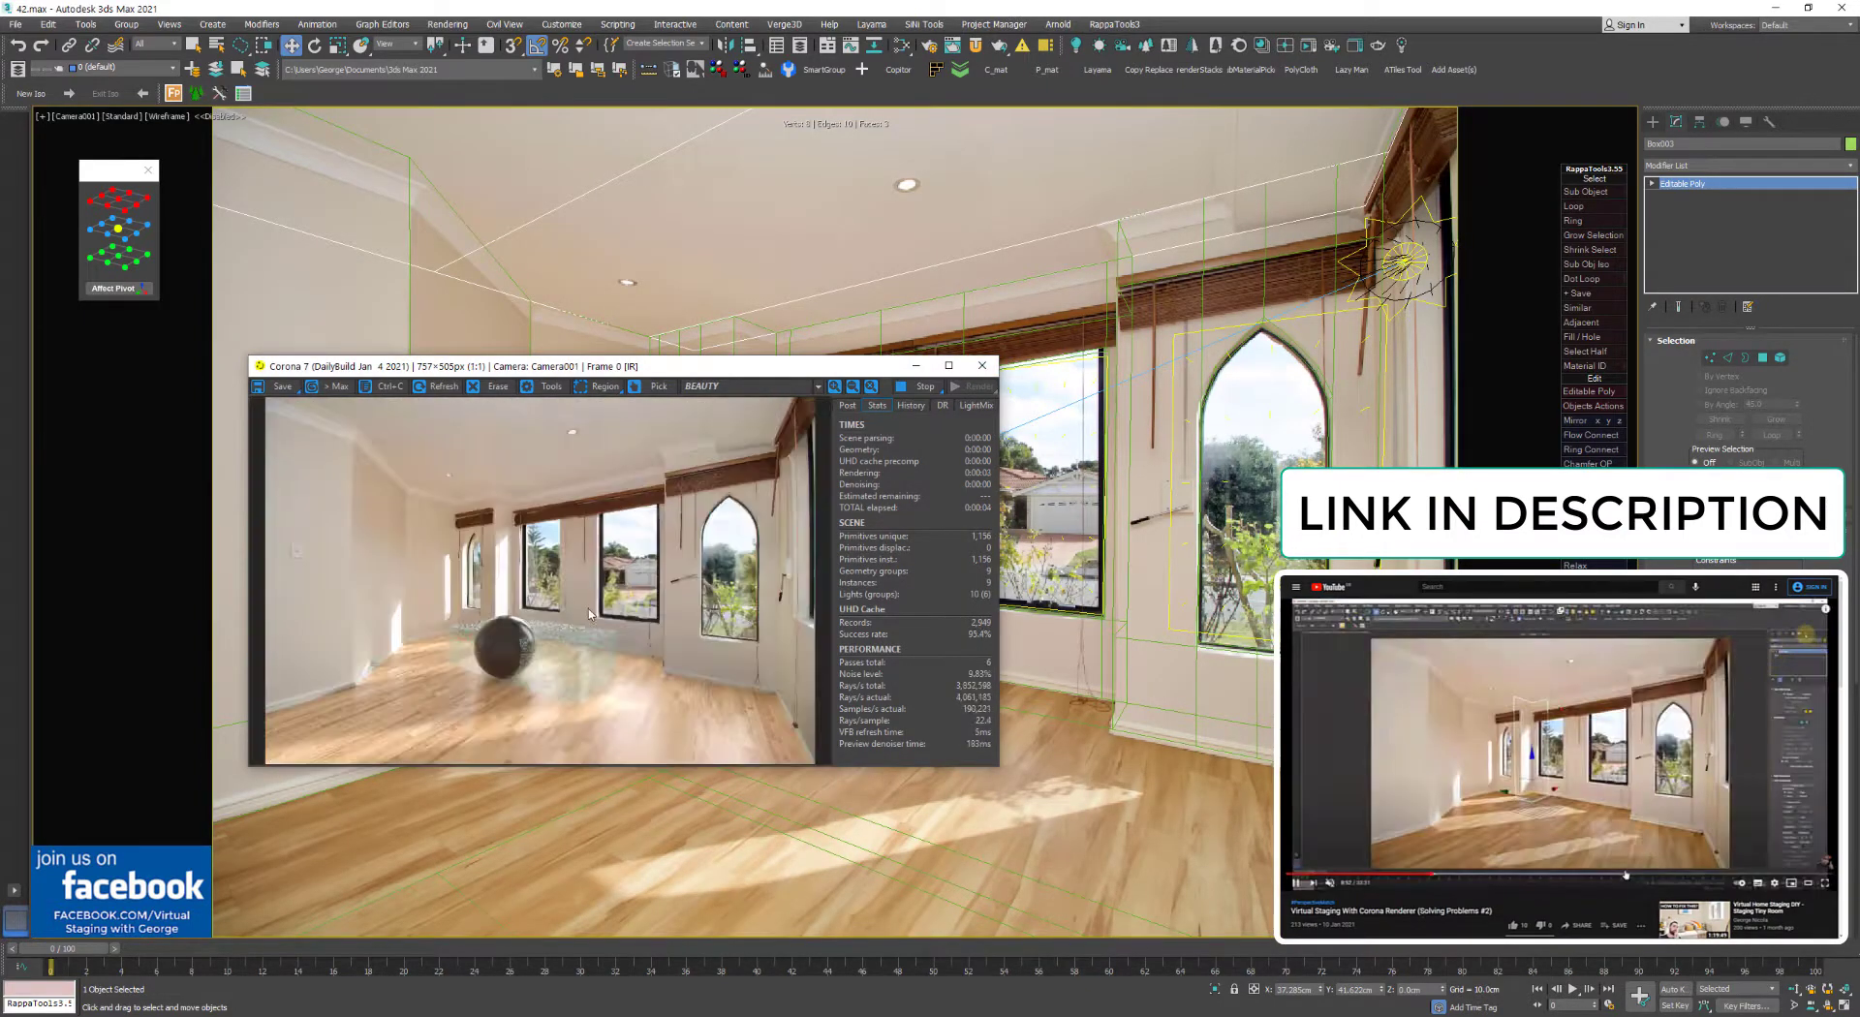
scroll(725, 450, "up", 1)
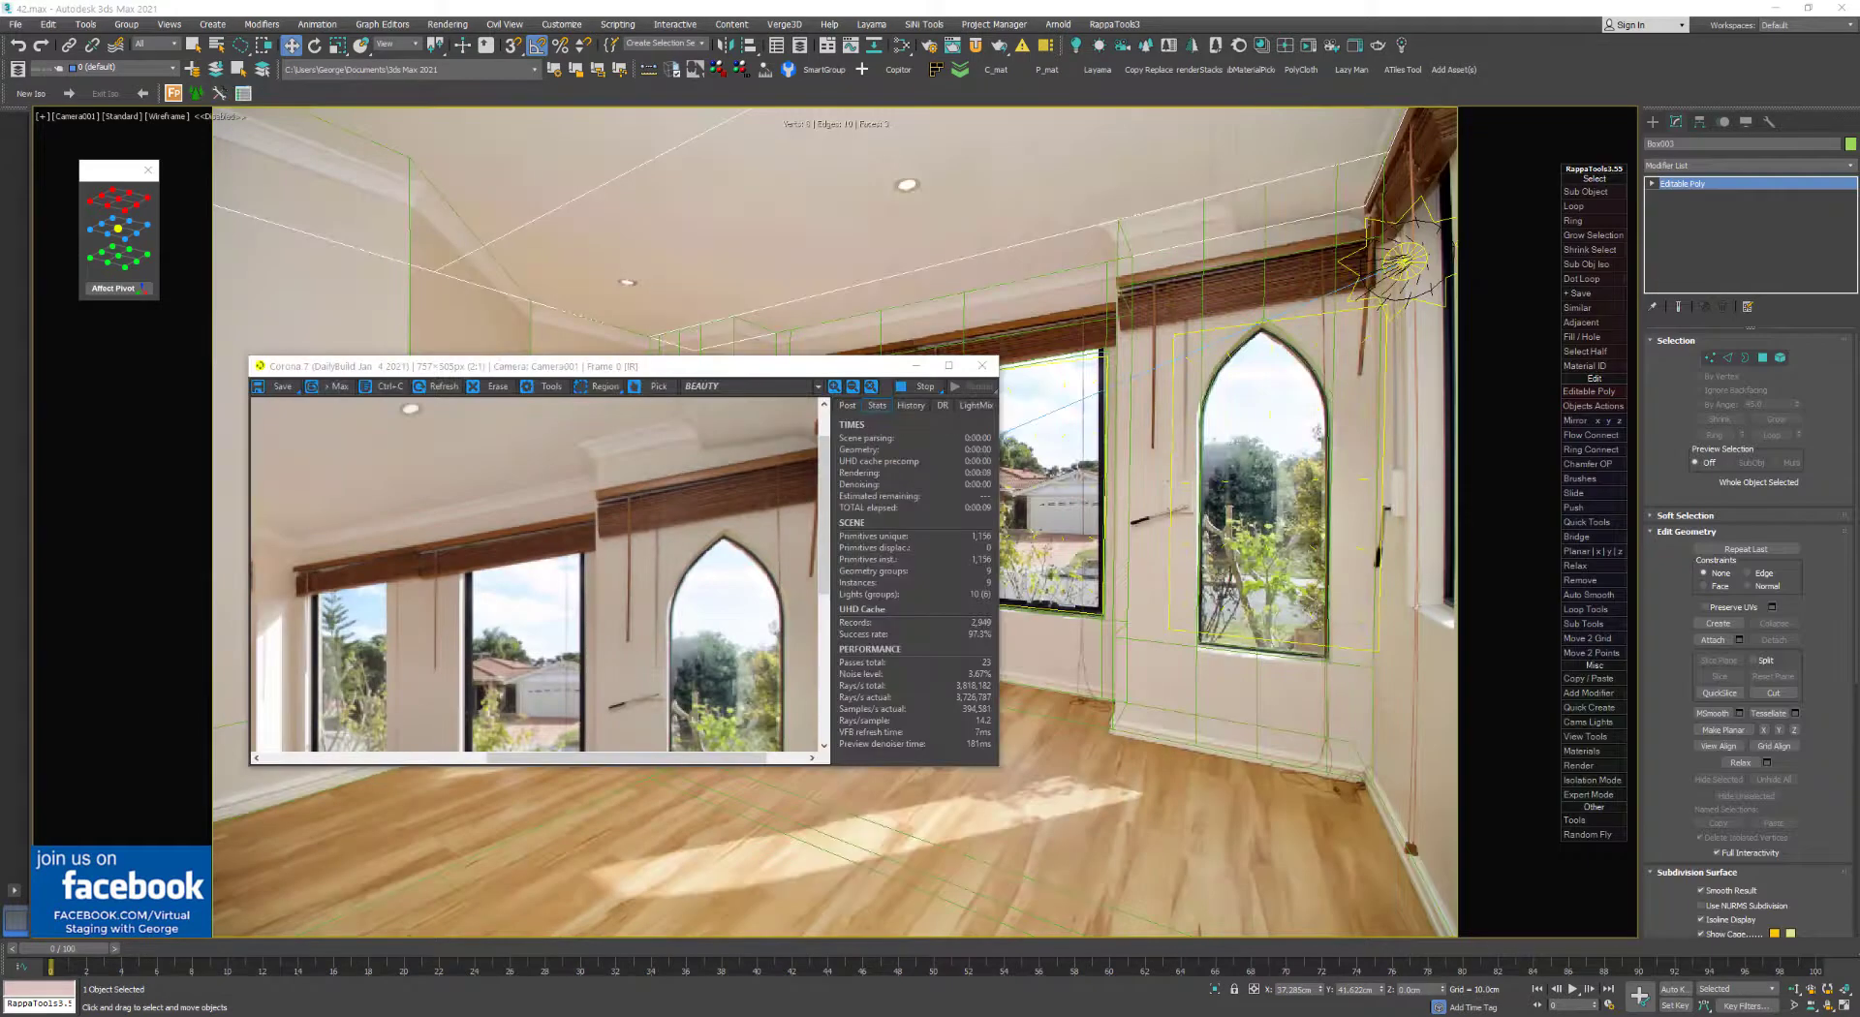
left_click(923, 386)
left_click(965, 341)
left_click(981, 365)
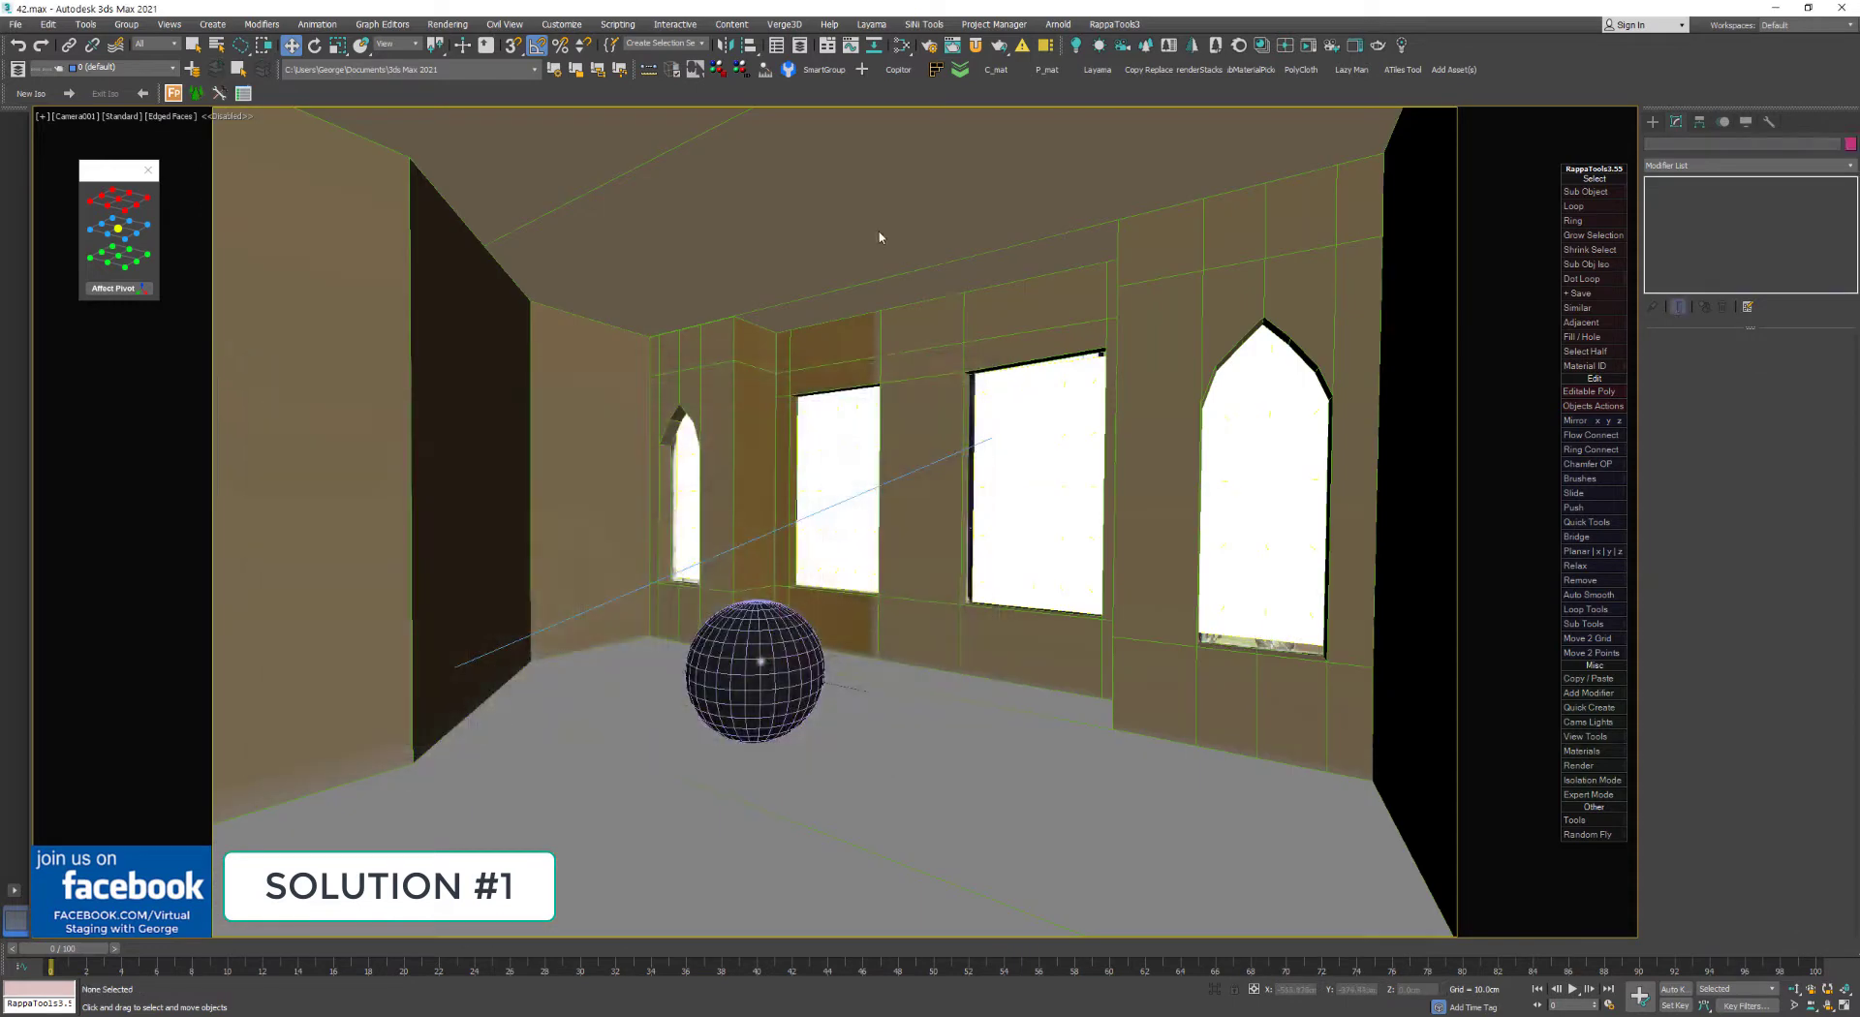
Compare the ceiling and wall geometry with the background photo by alternating between shaded and wireframe display
left_click(713, 201)
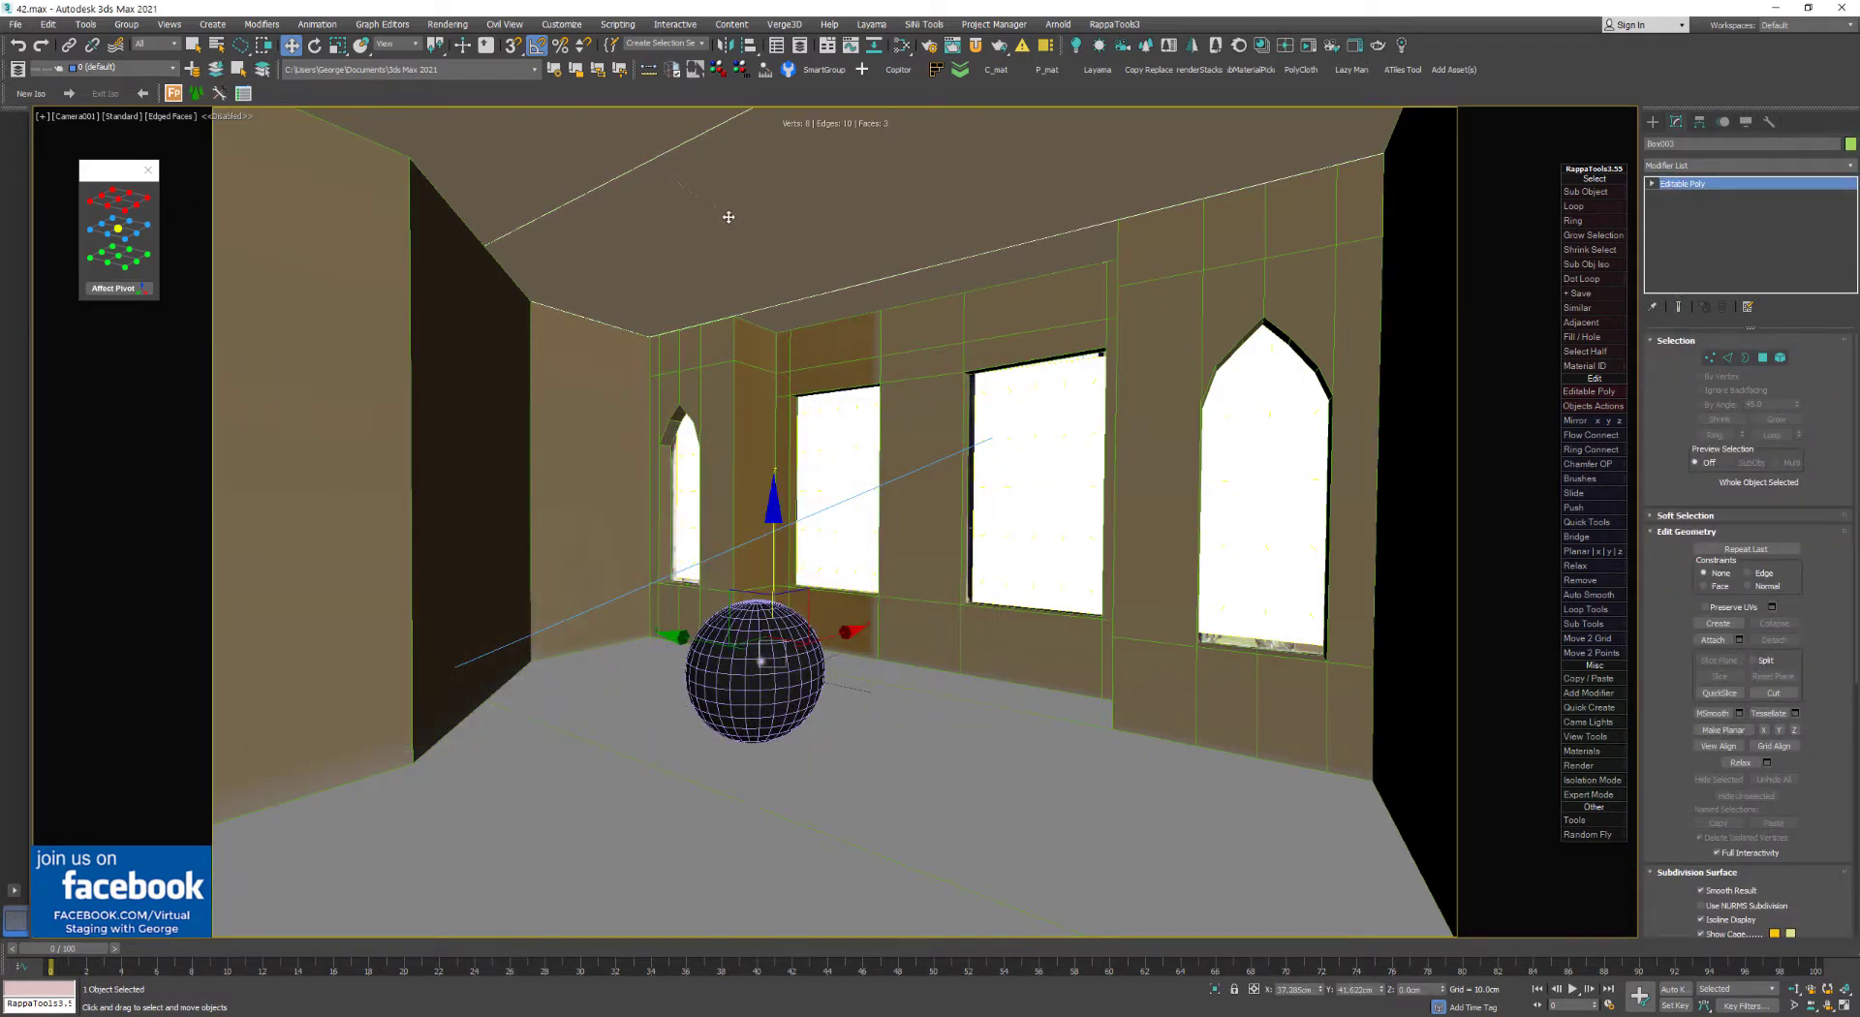
key("F3")
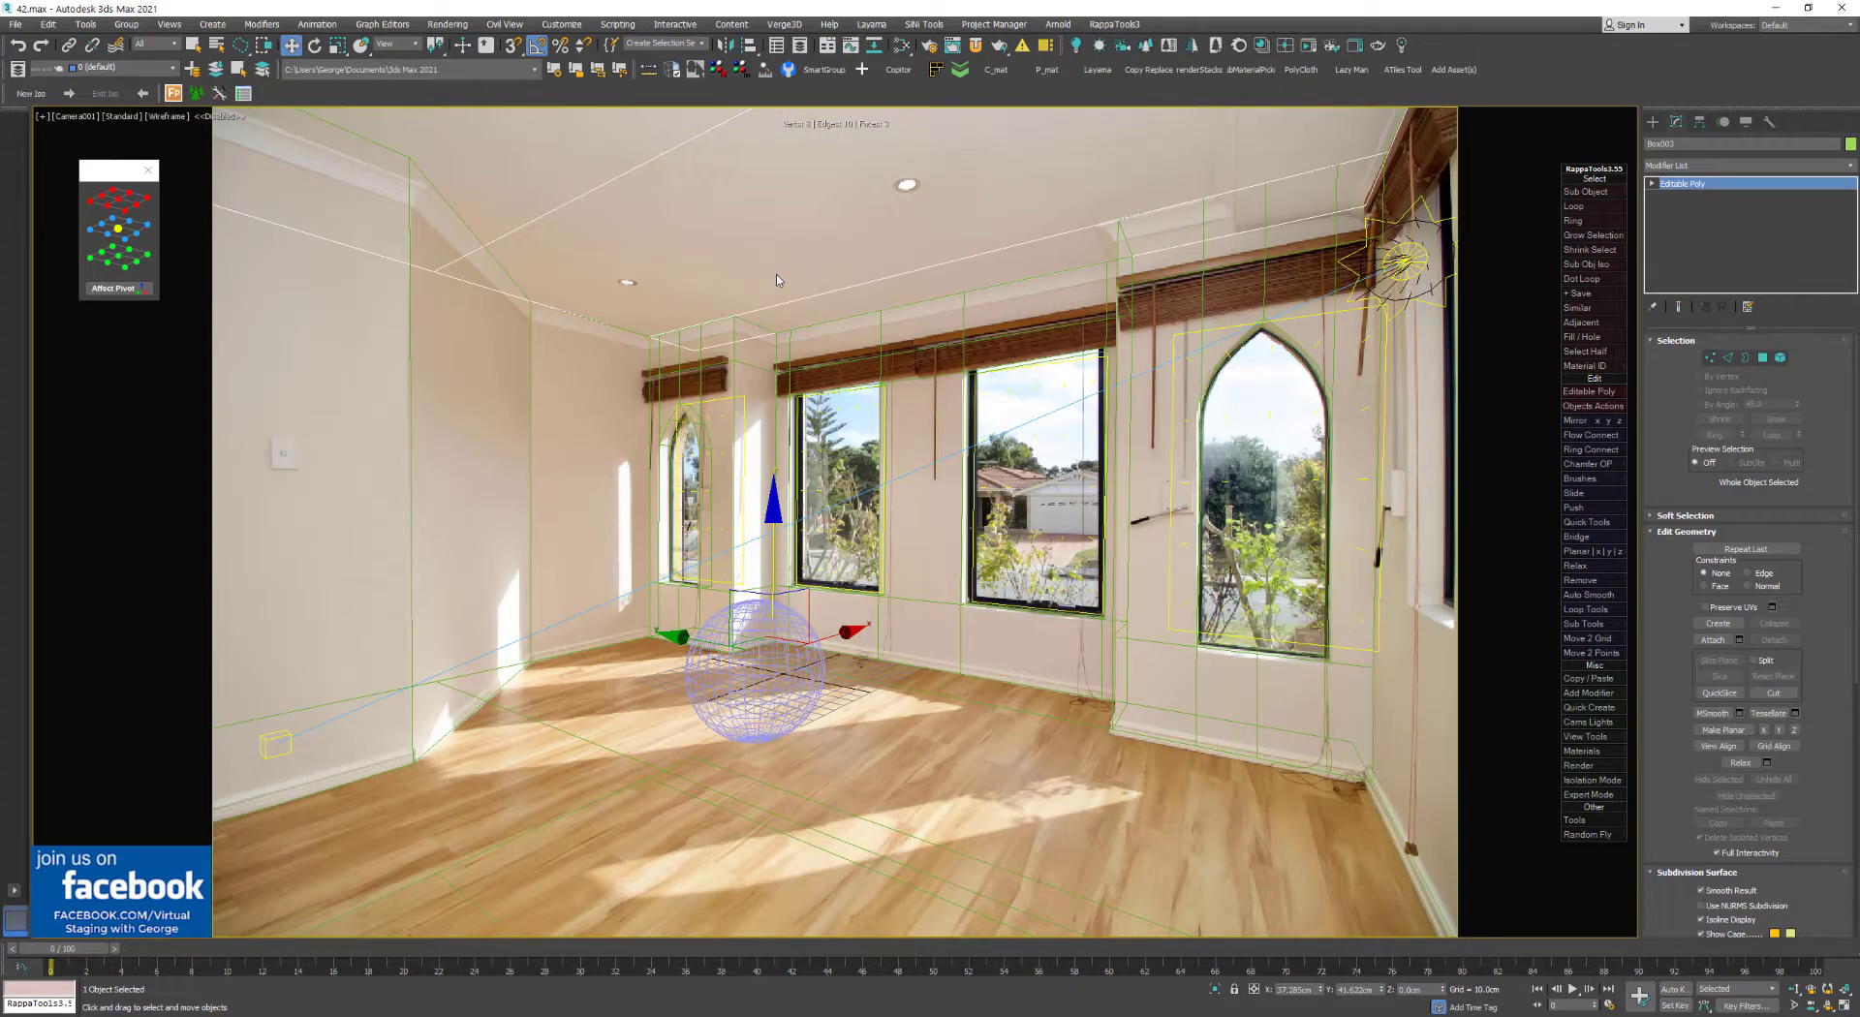
key("F3")
key("F3")
key("F3")
left_click(499, 231)
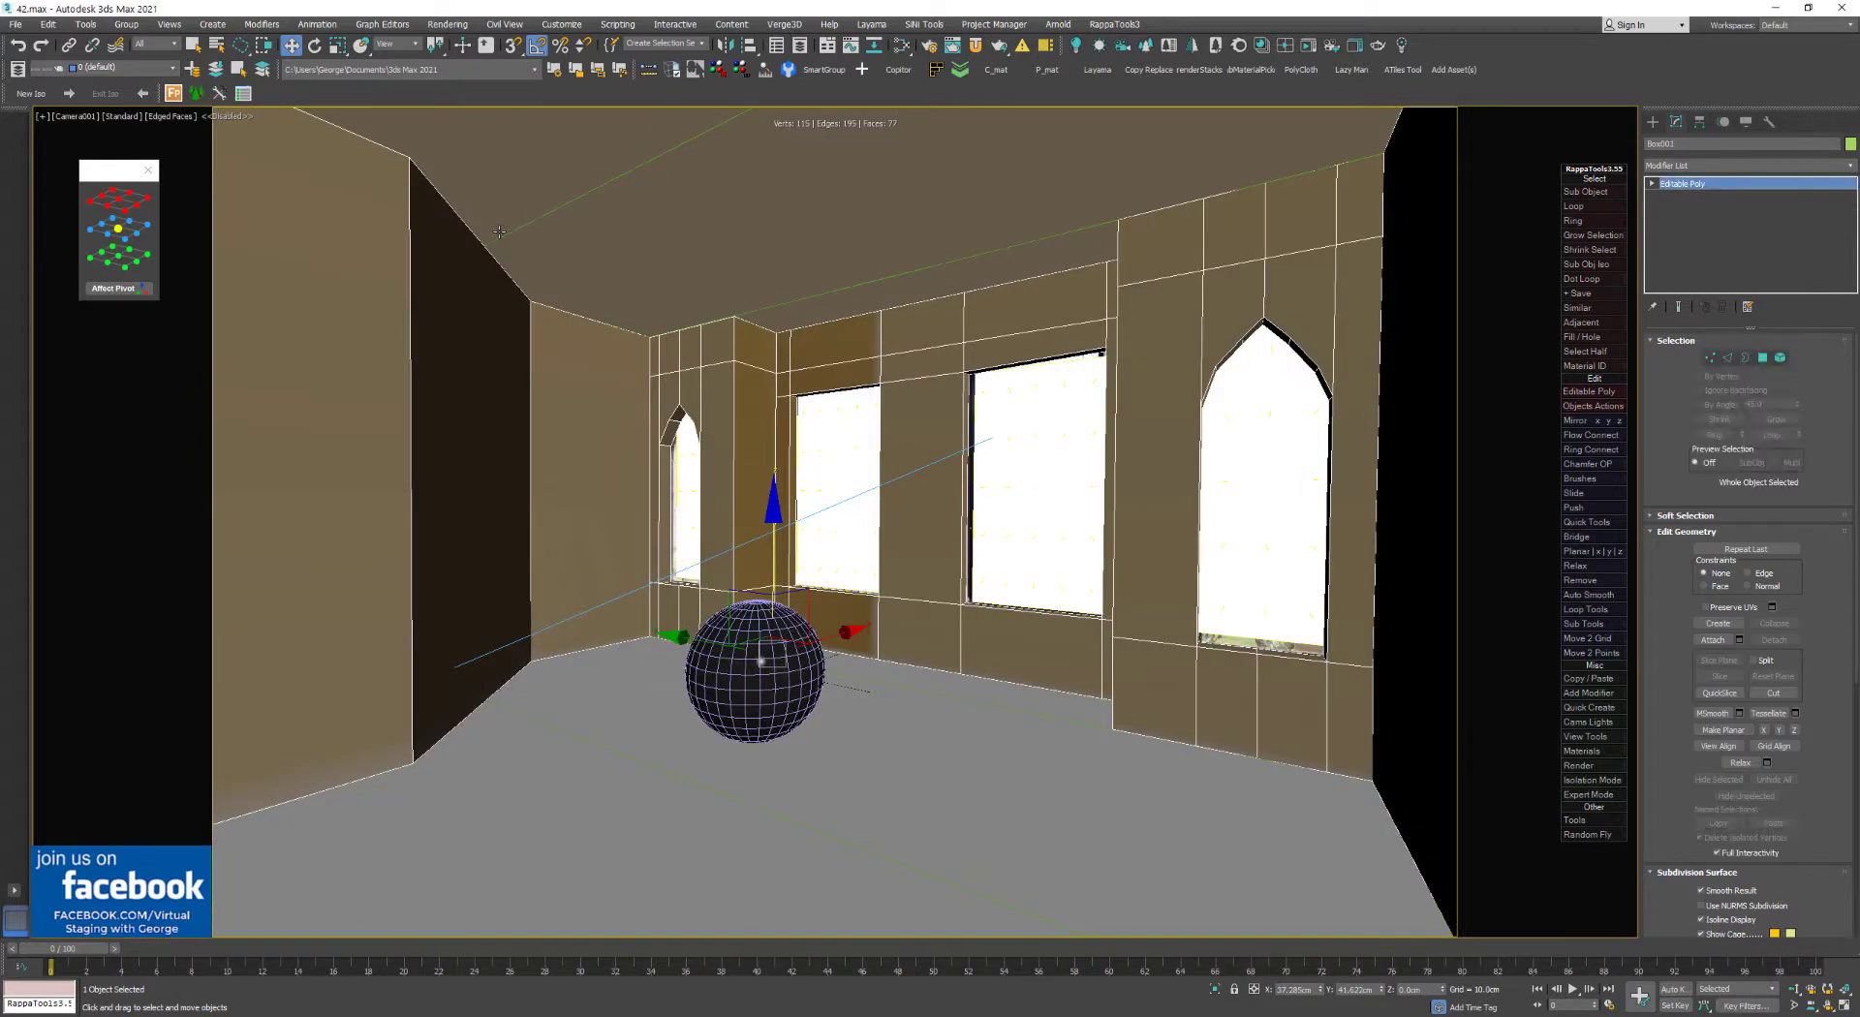
key("F3")
left_click(551, 214)
key("F3")
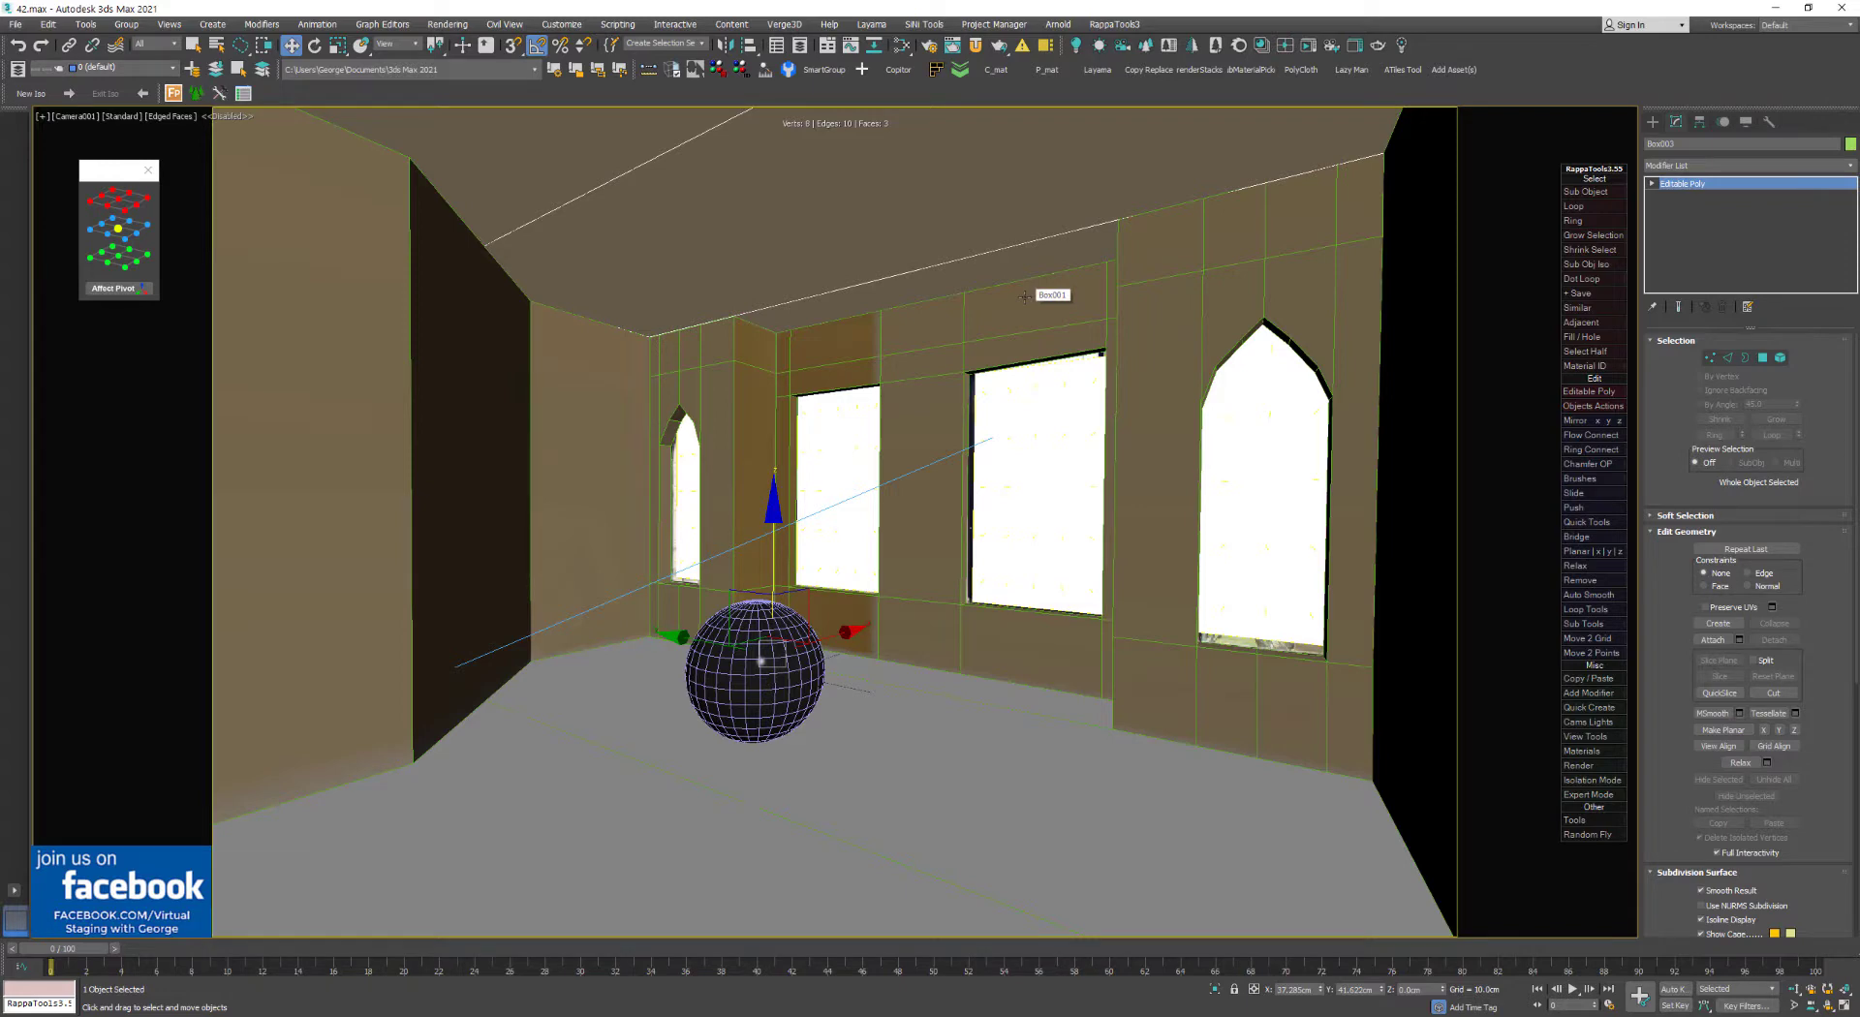
key("F3")
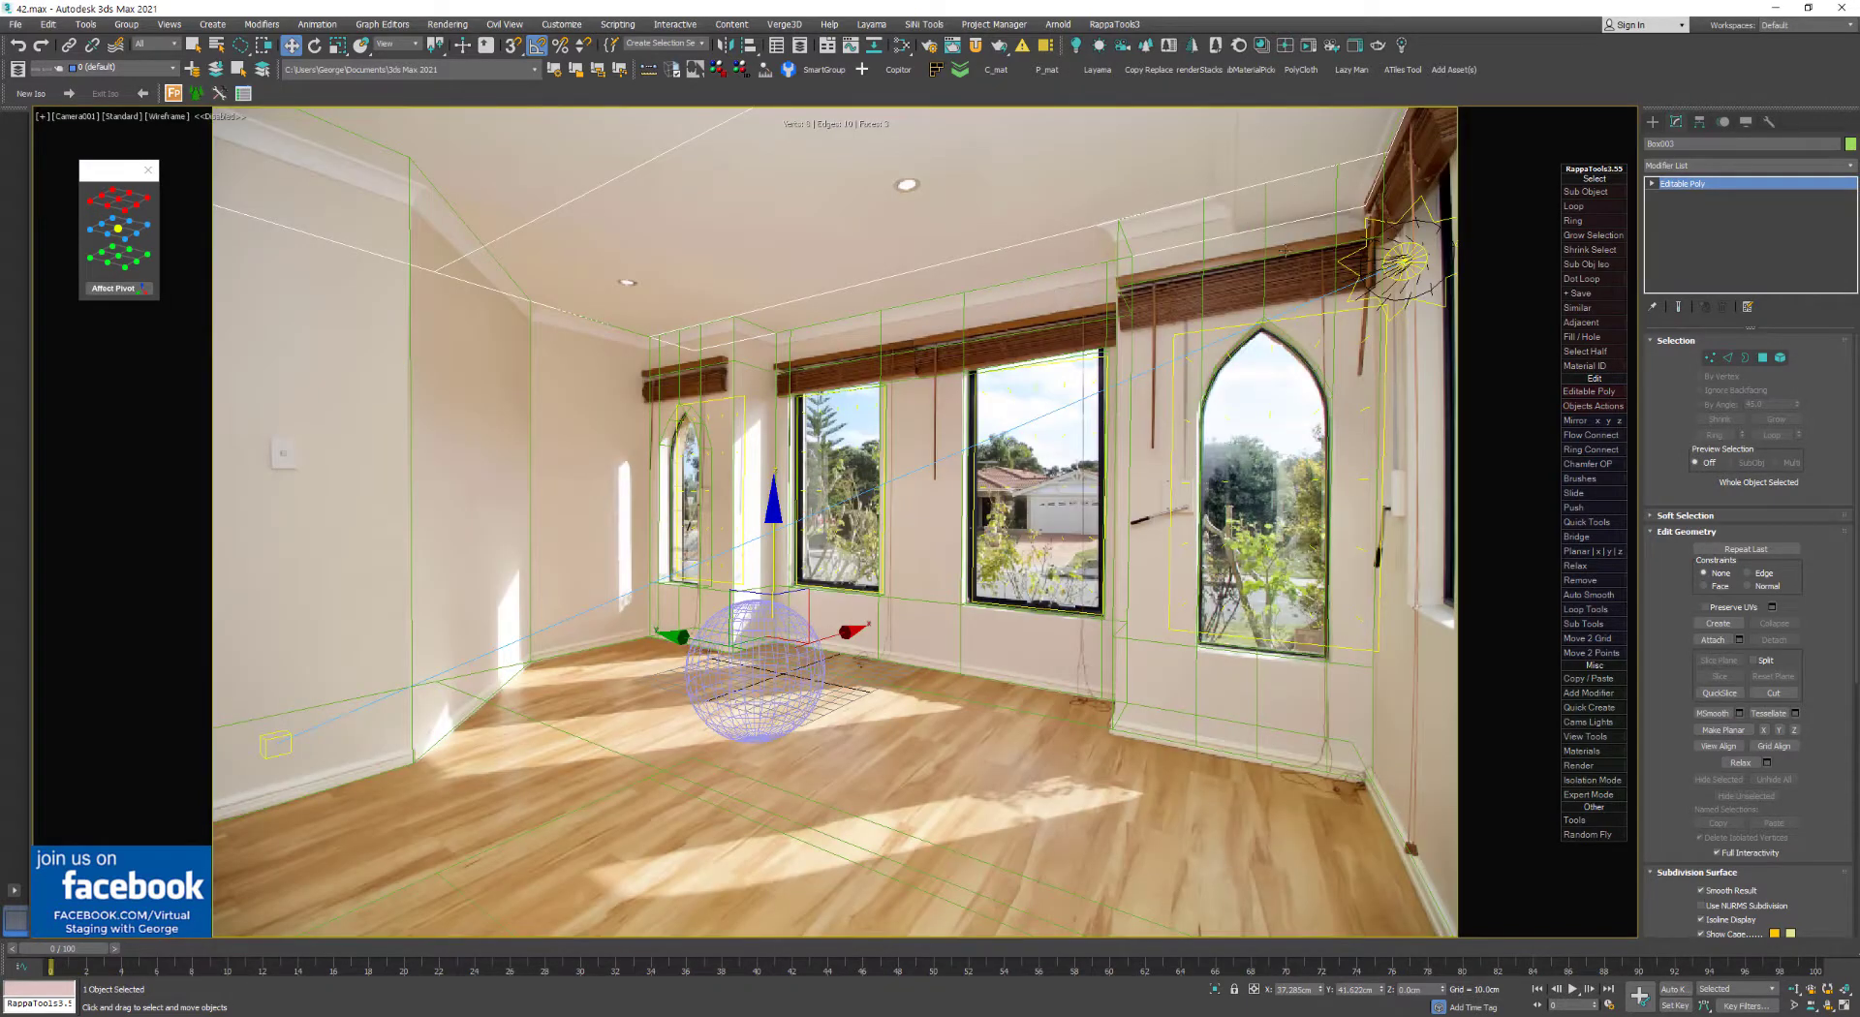
key("F3")
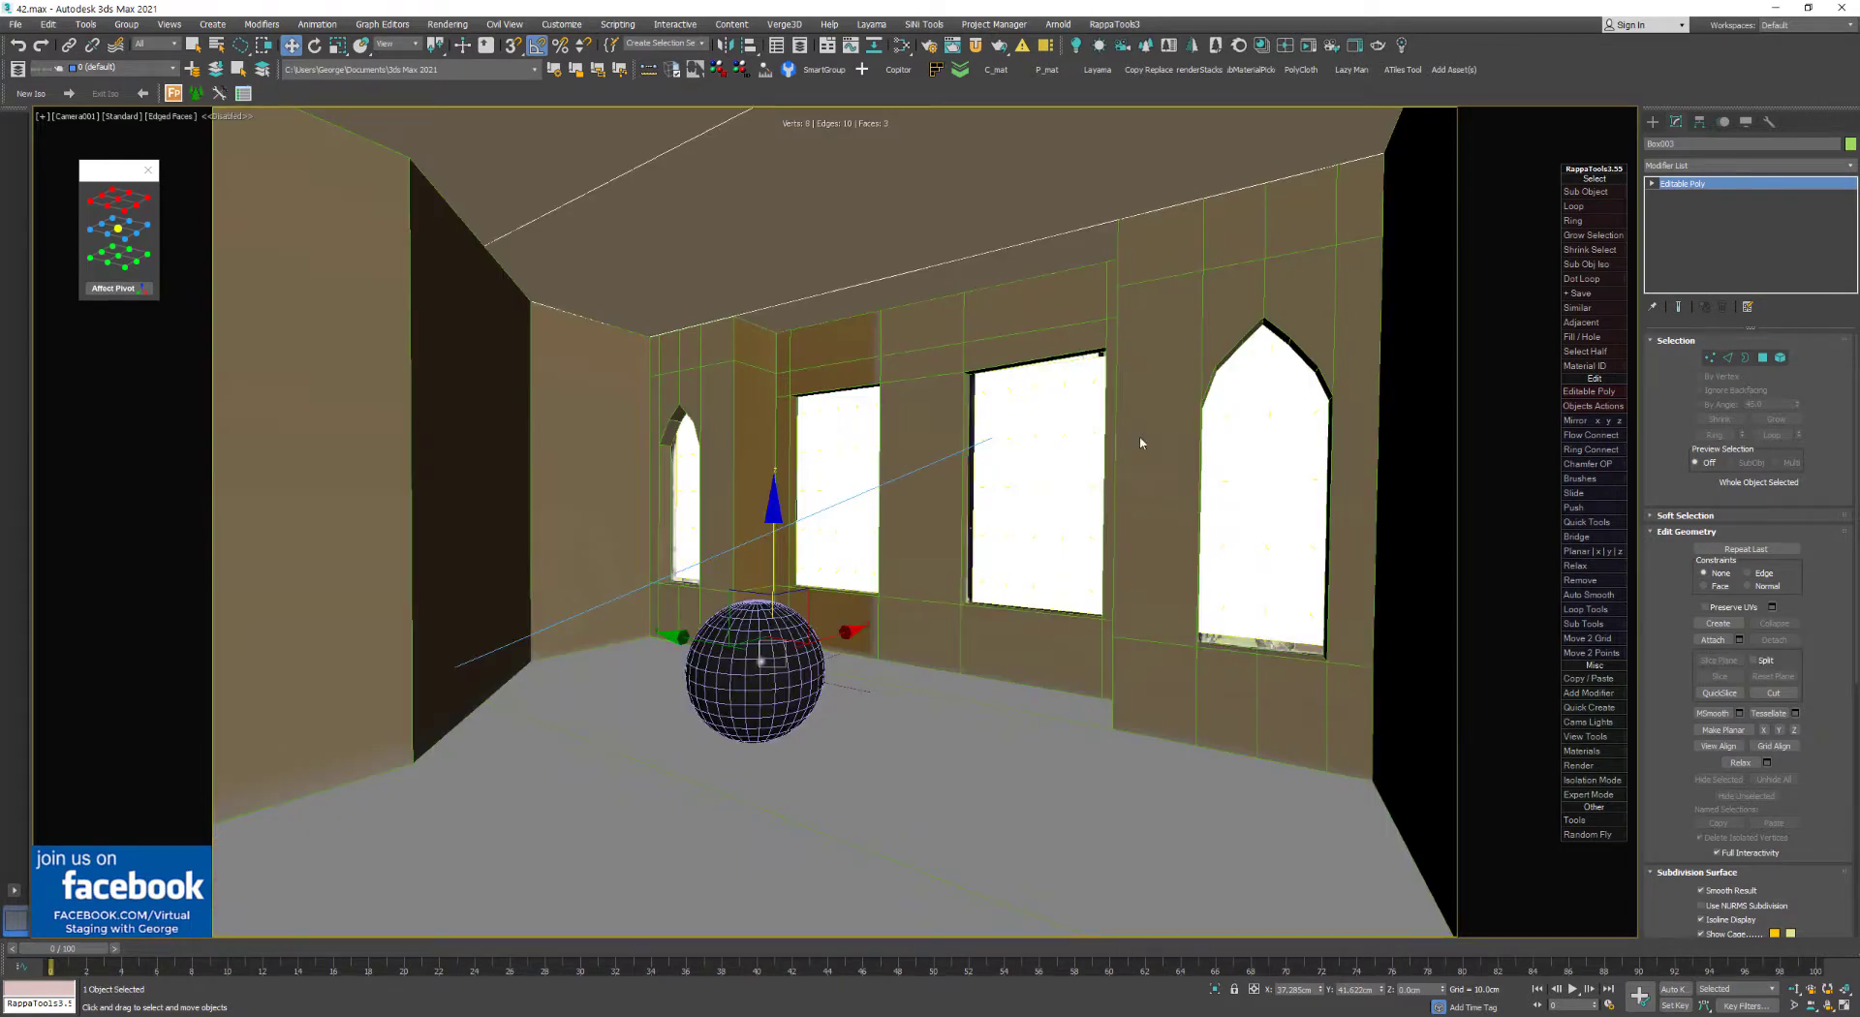
key("F3")
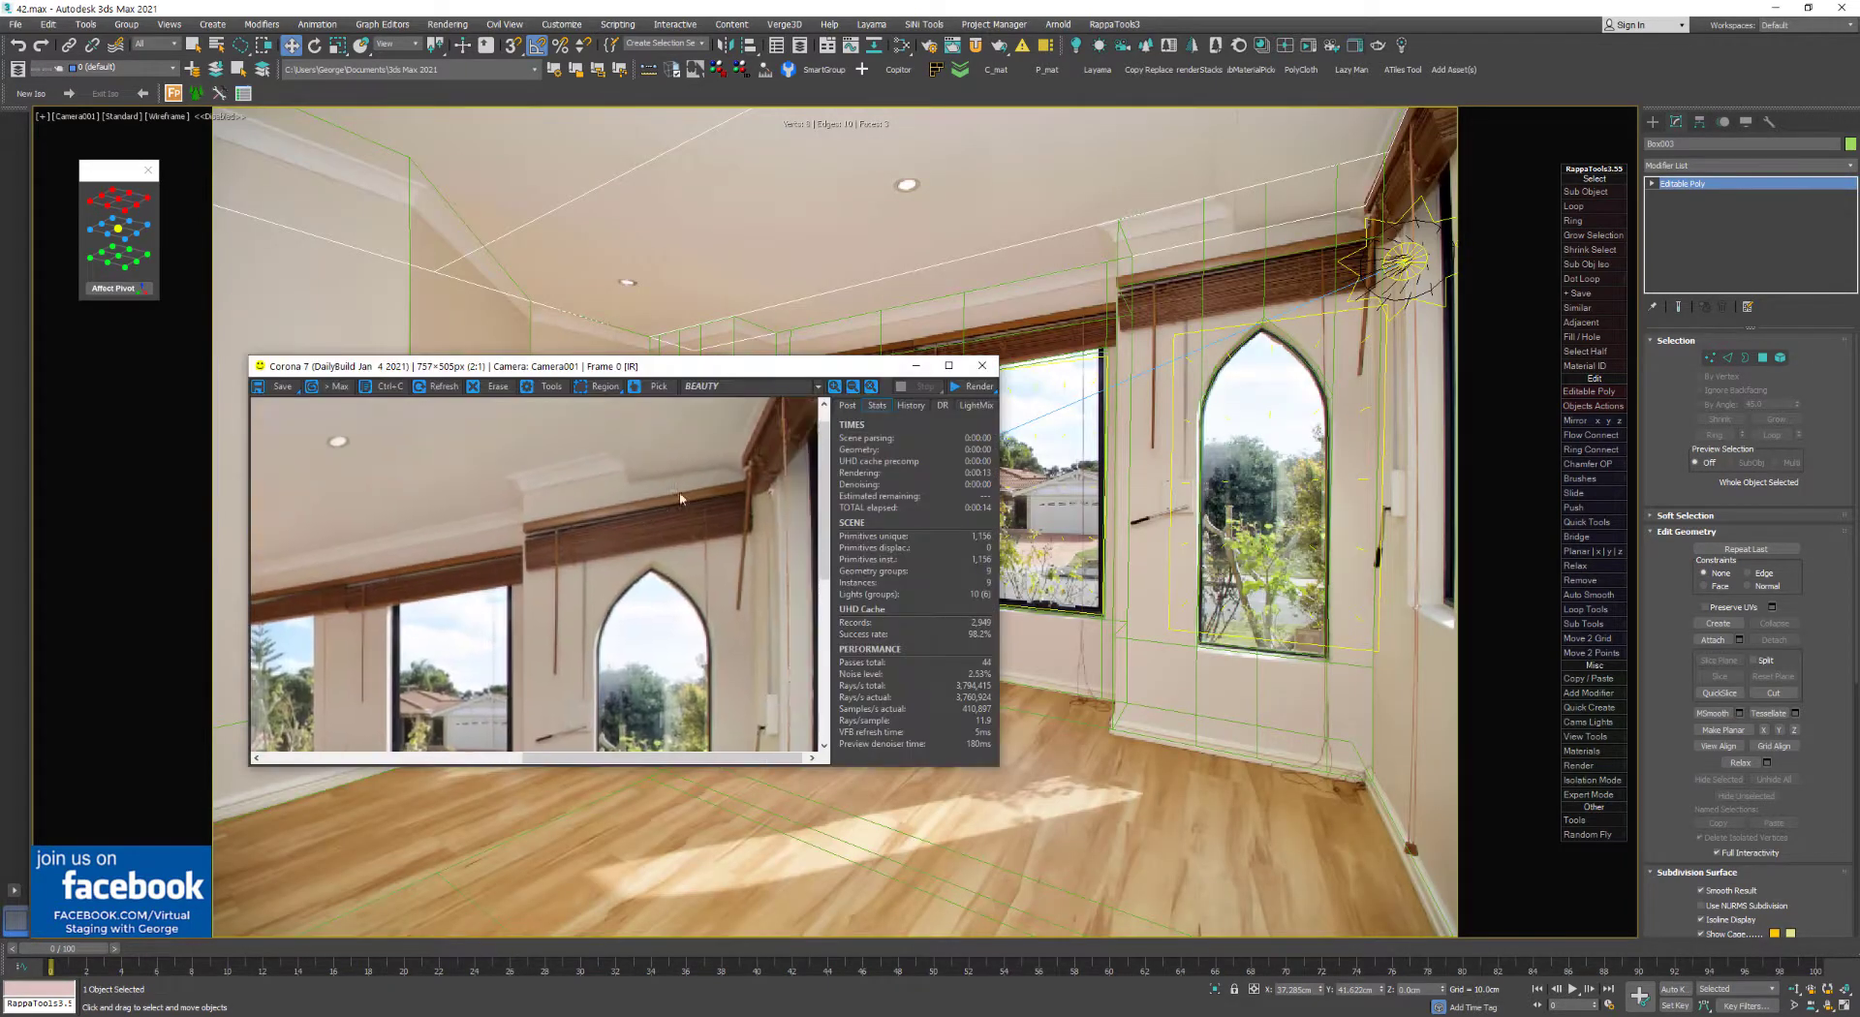
Hide the ceiling object, inspect the interactive render of the room without it, and stop the render
right_click(871, 229)
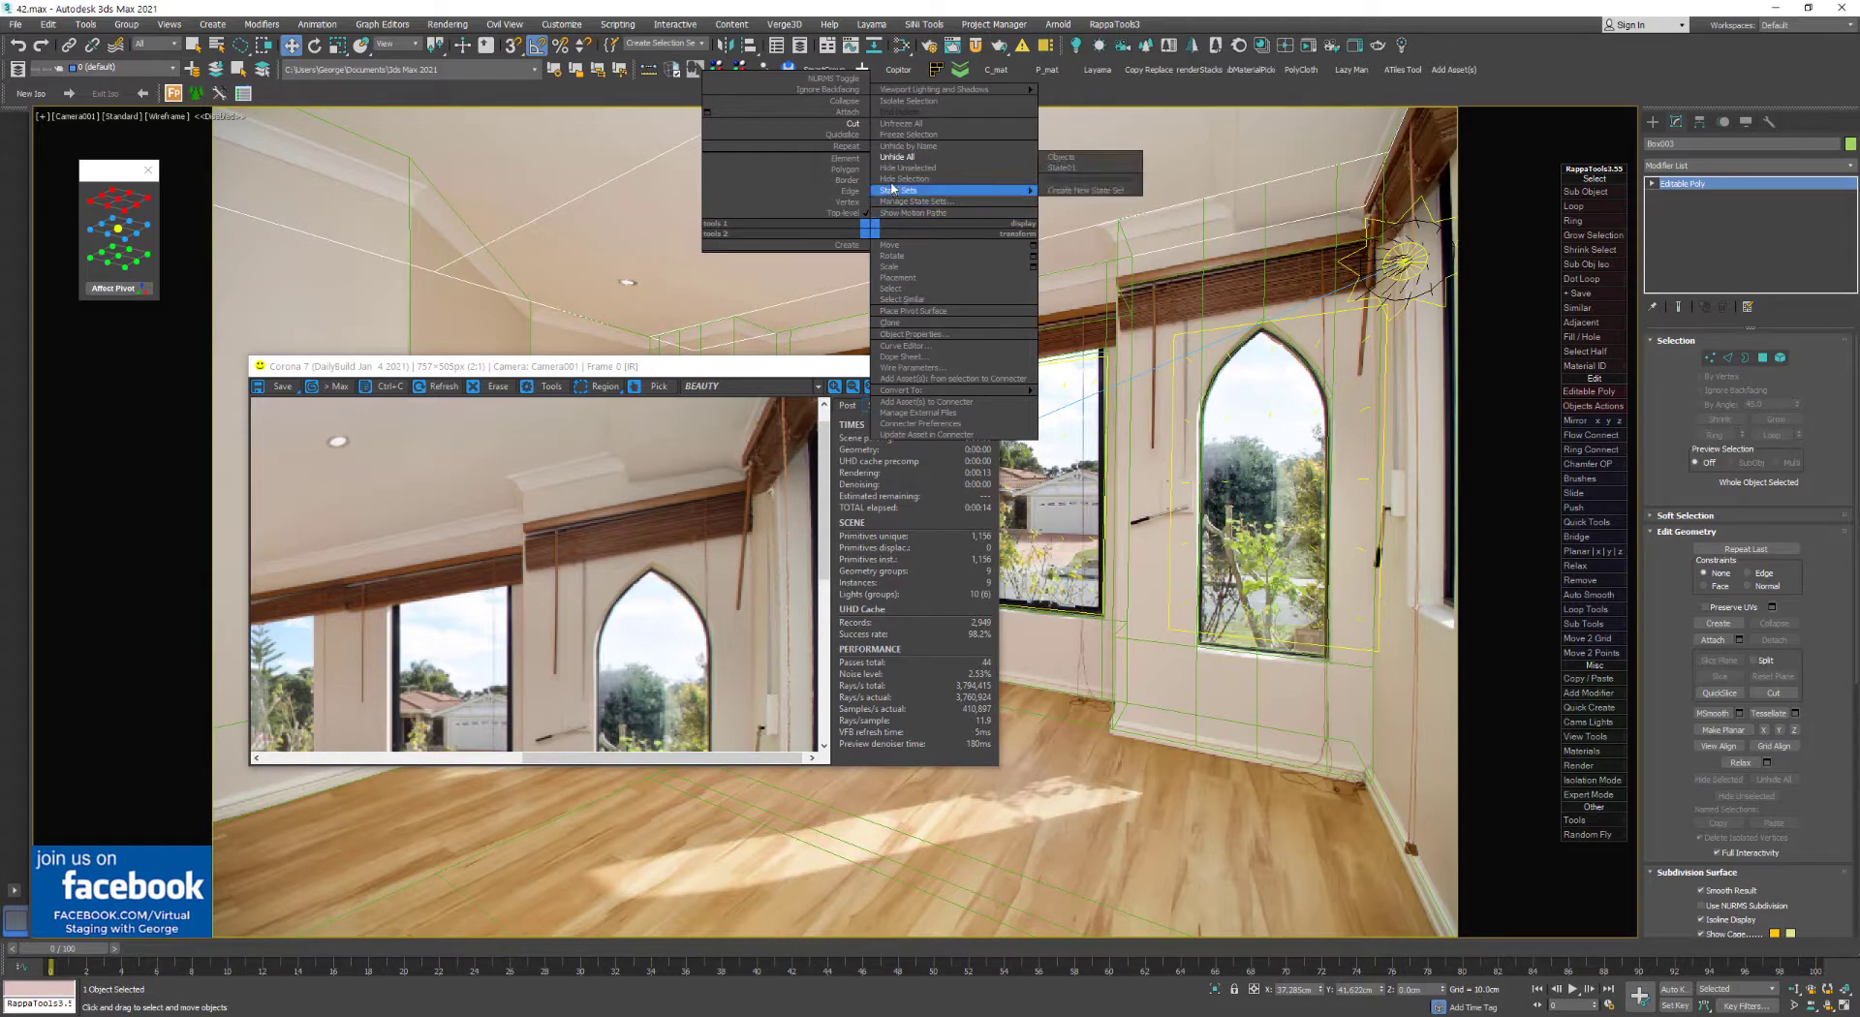
left_click(892, 188)
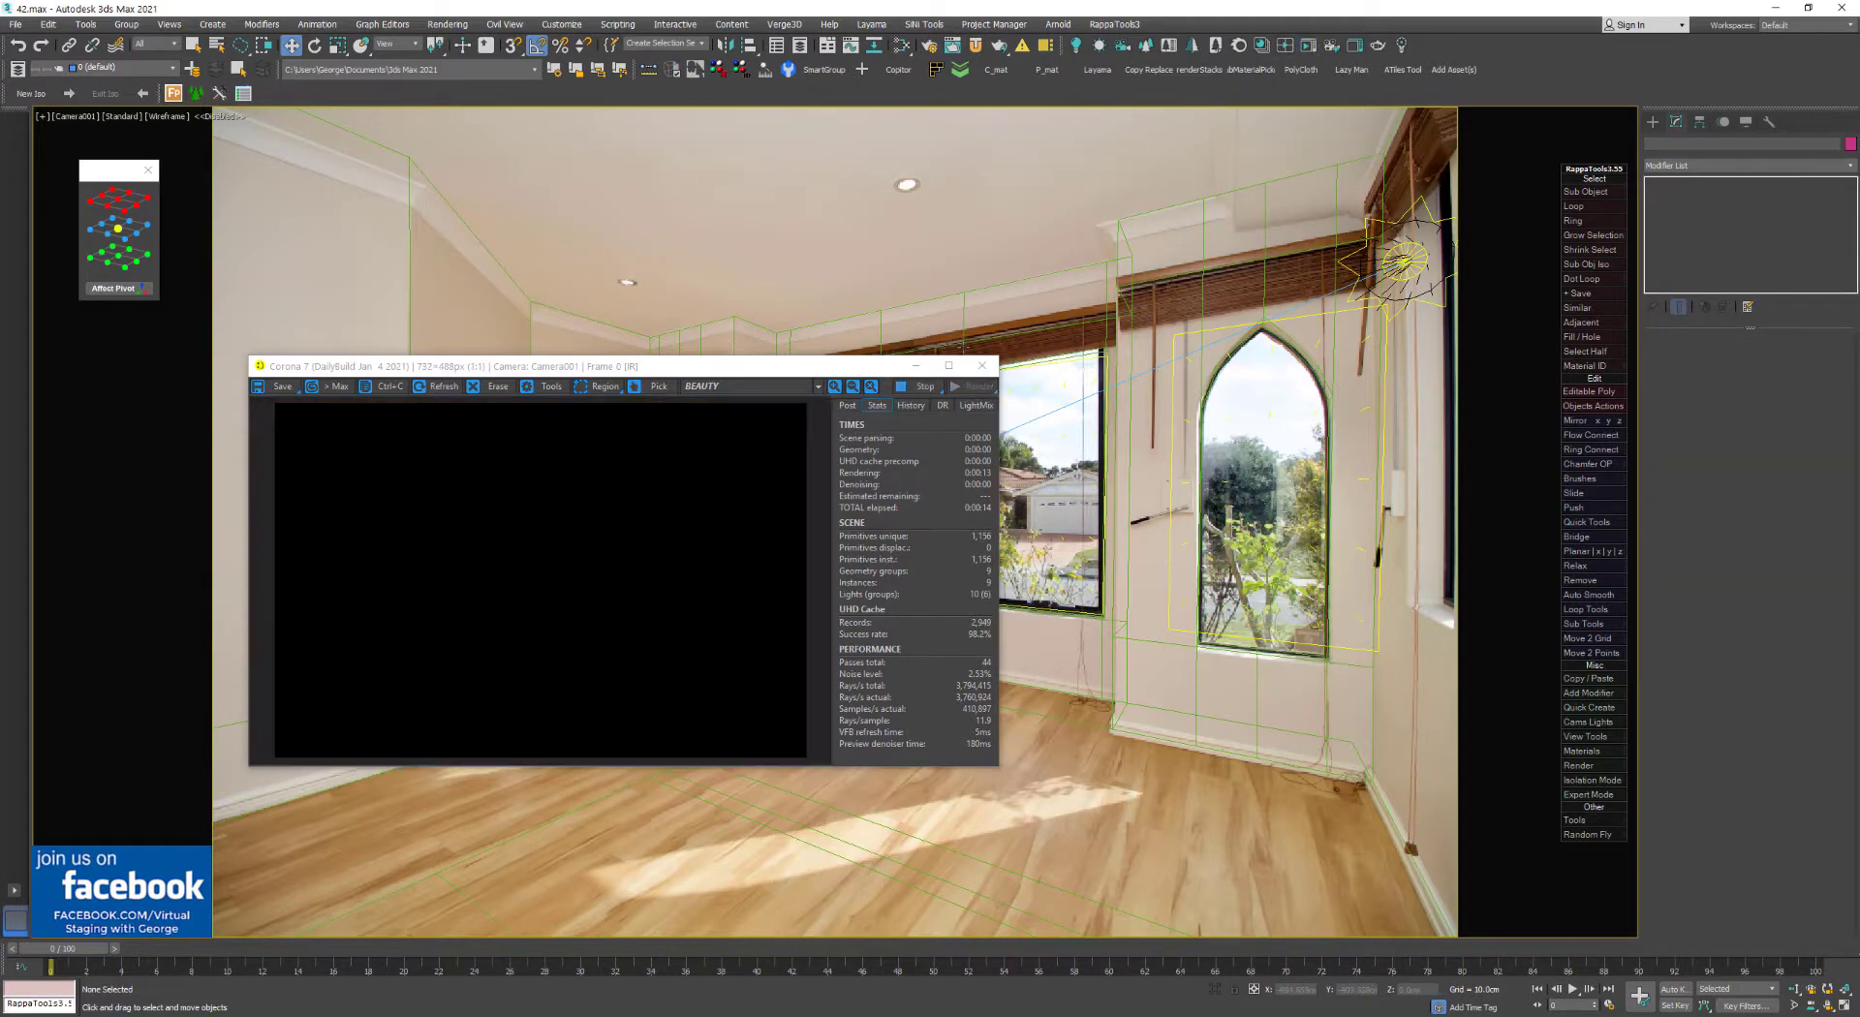
scroll(630, 479, "up", 3)
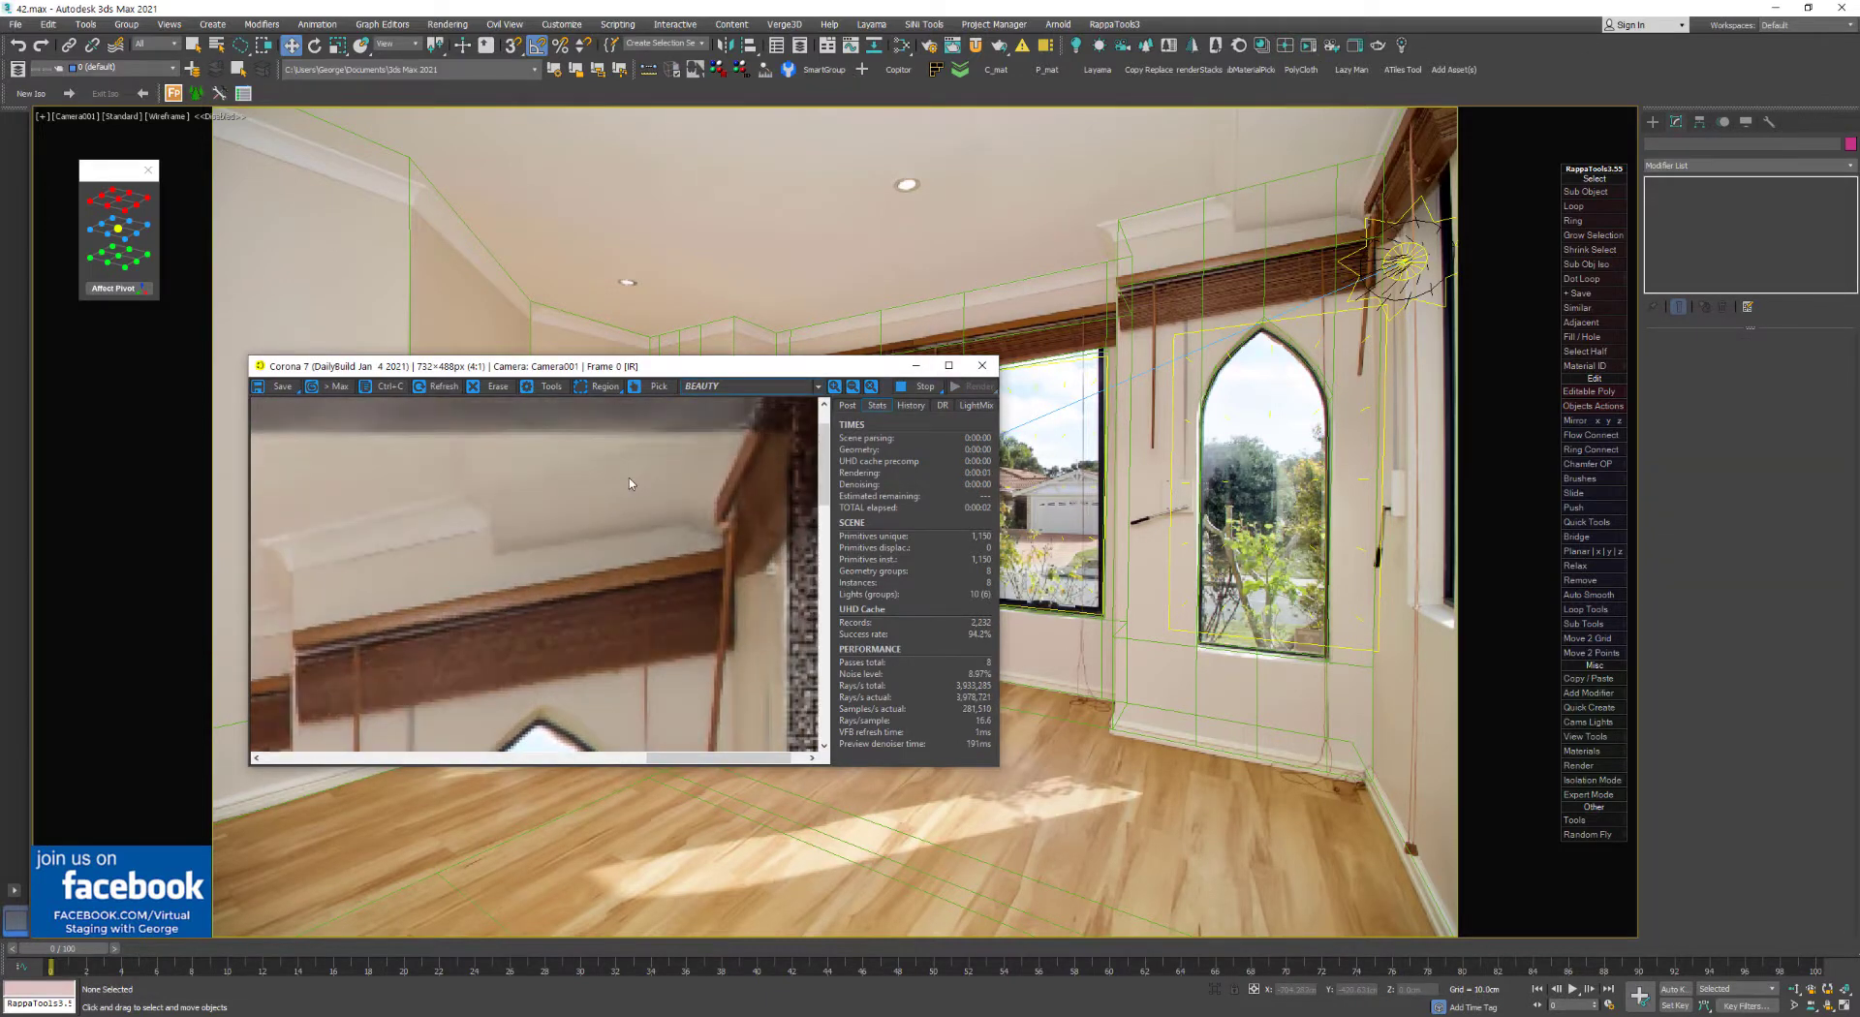
scroll(630, 480, "down", 3)
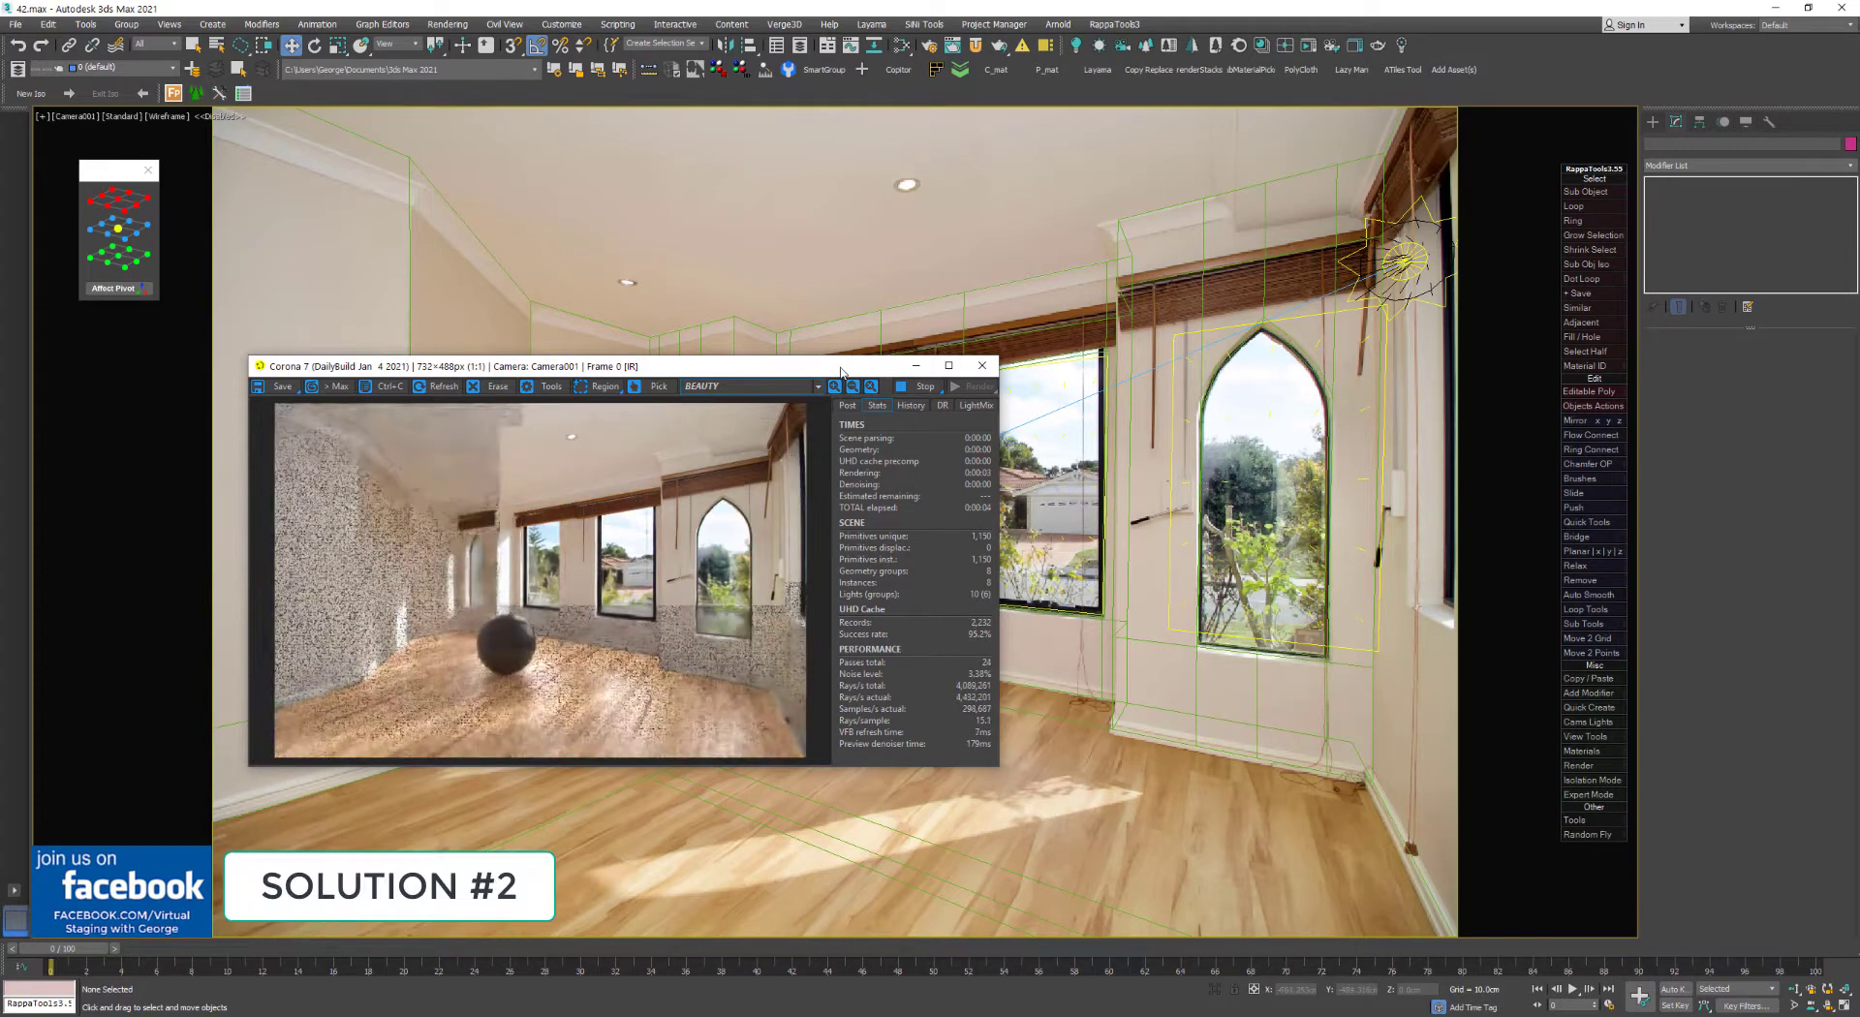
left_click_drag(841, 371, 773, 371)
left_click(853, 386)
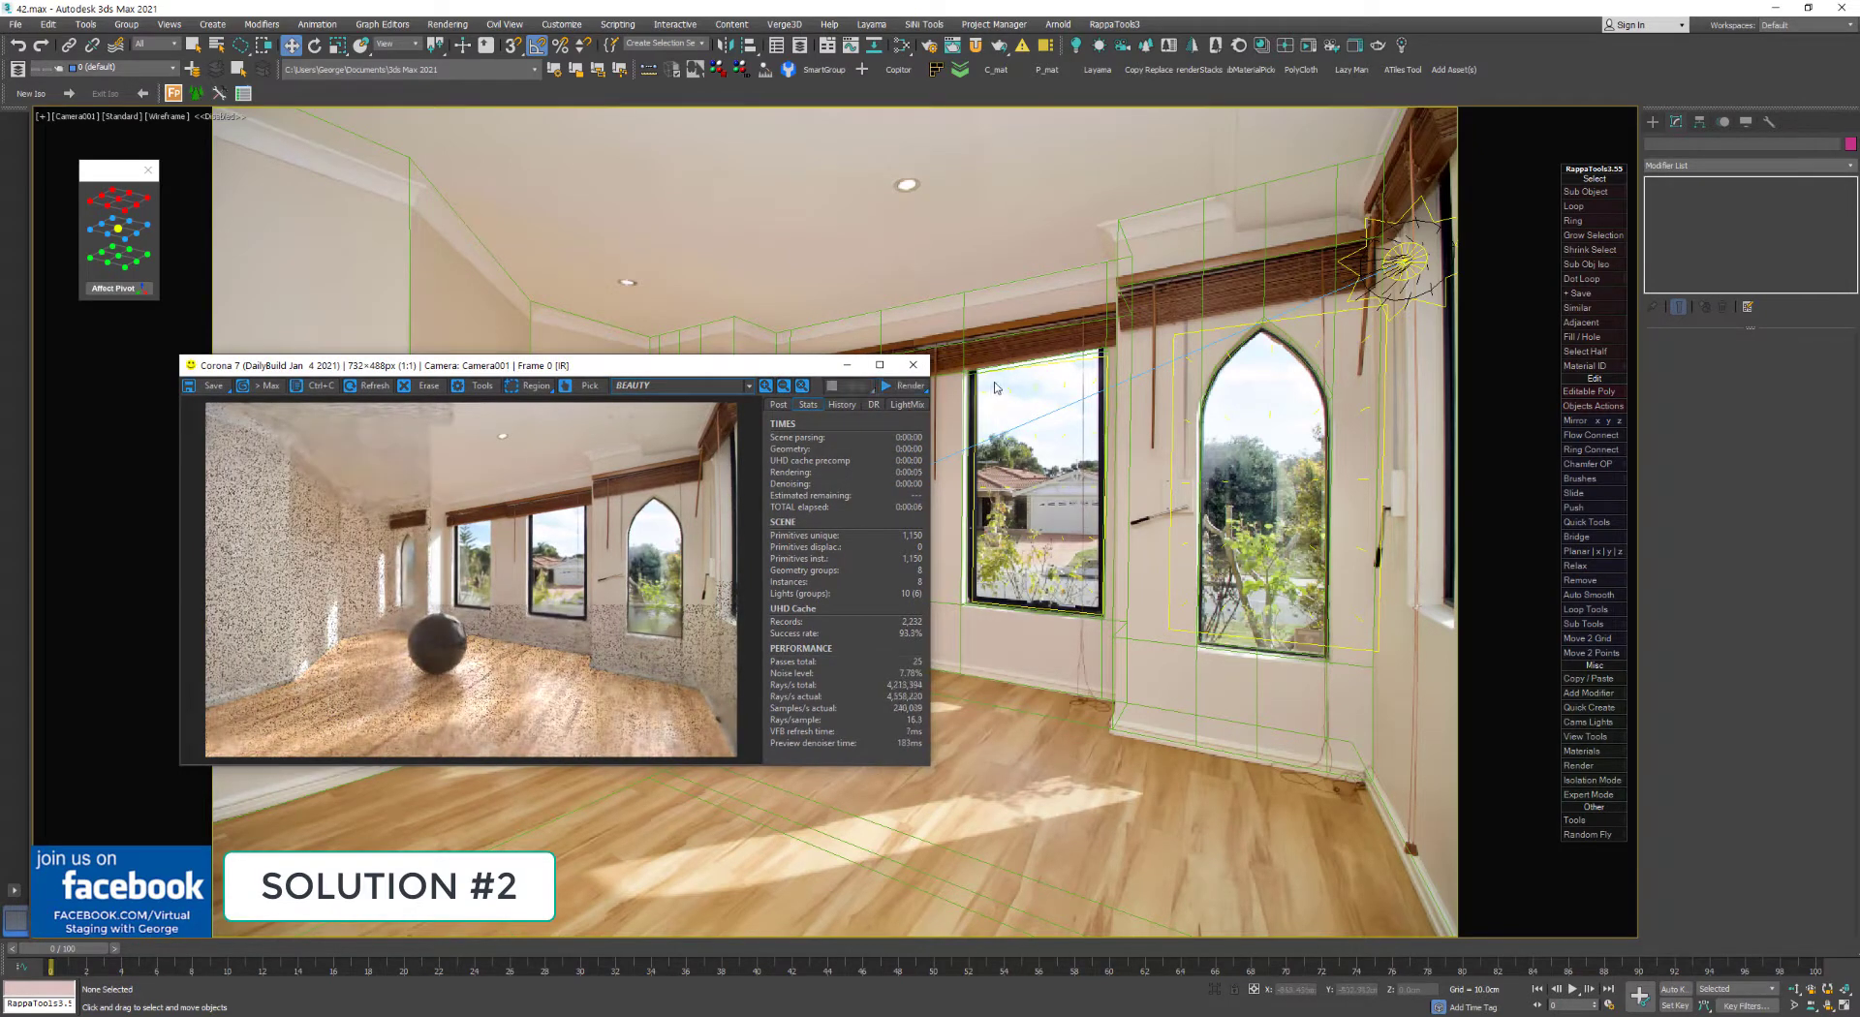
Select the walls and cut edges along the curved cornice profile from the top edge of the wall above the arched window
left_click(1235, 202)
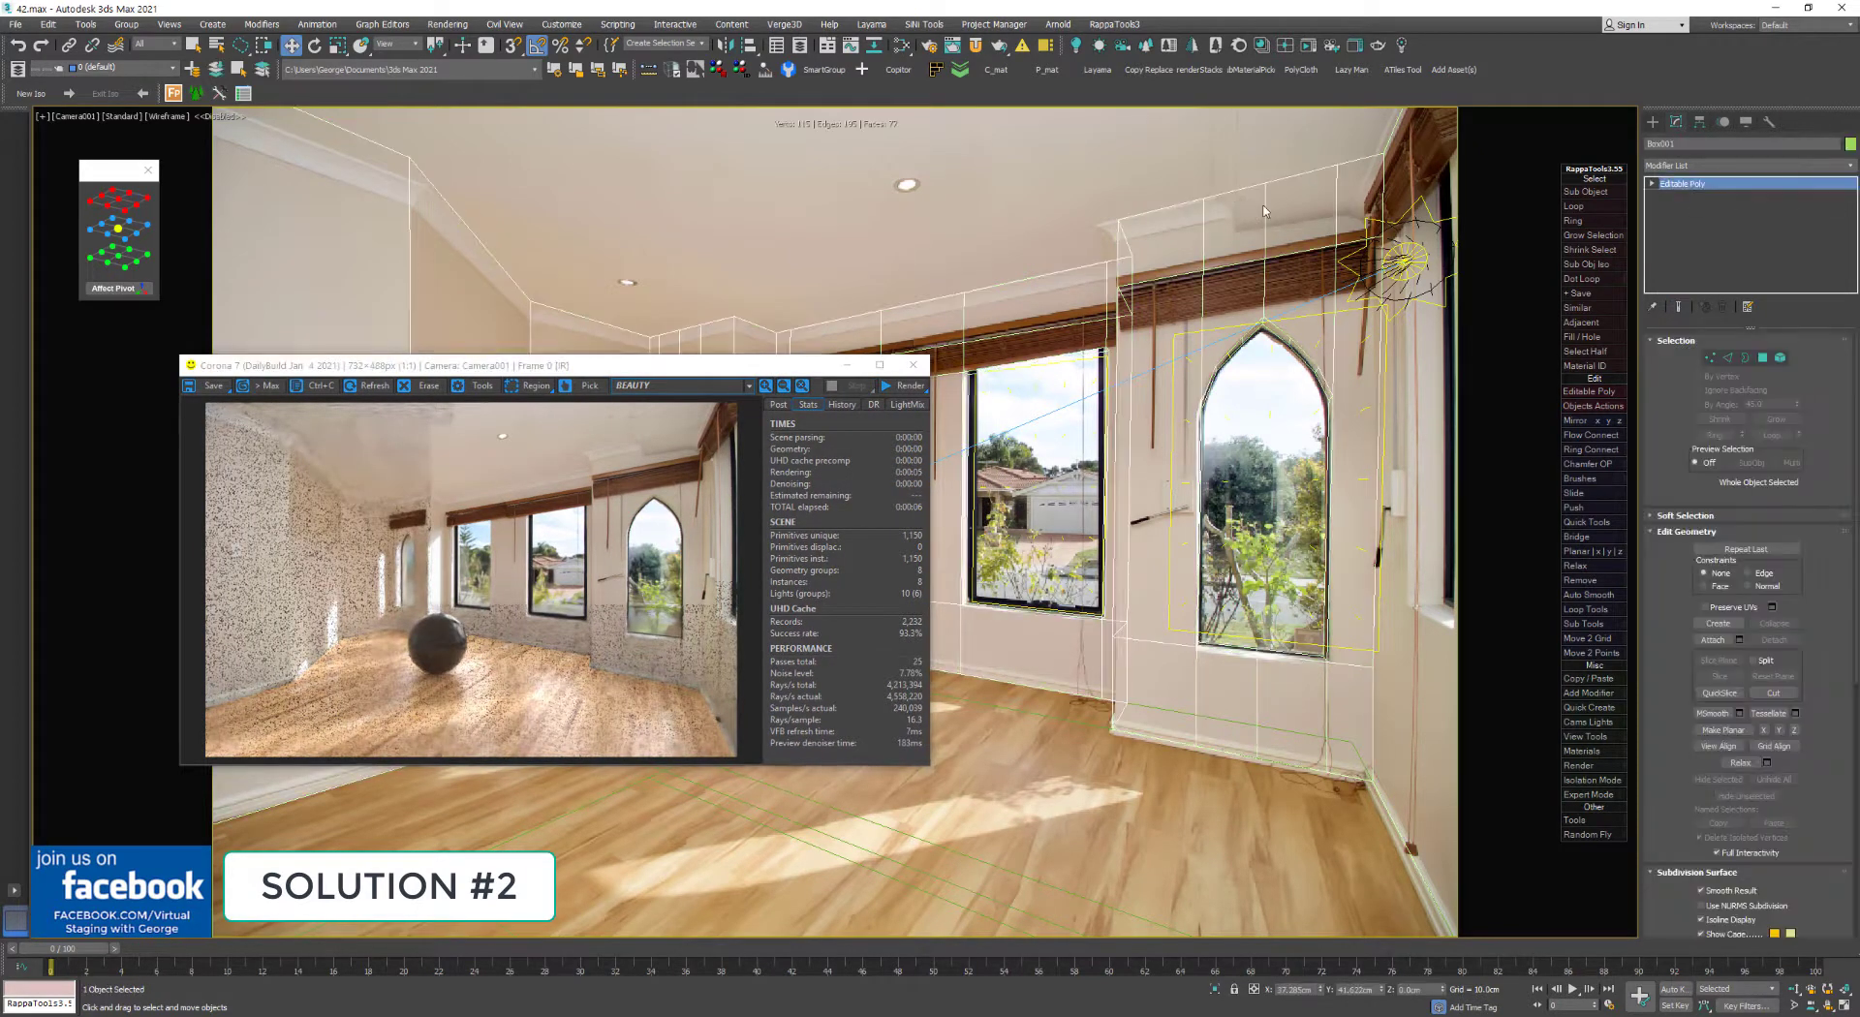
scroll(1281, 206, "up", 4)
middle_click_drag(1281, 206, 1131, 279)
scroll(1132, 279, "up", 4)
right_click(1124, 284)
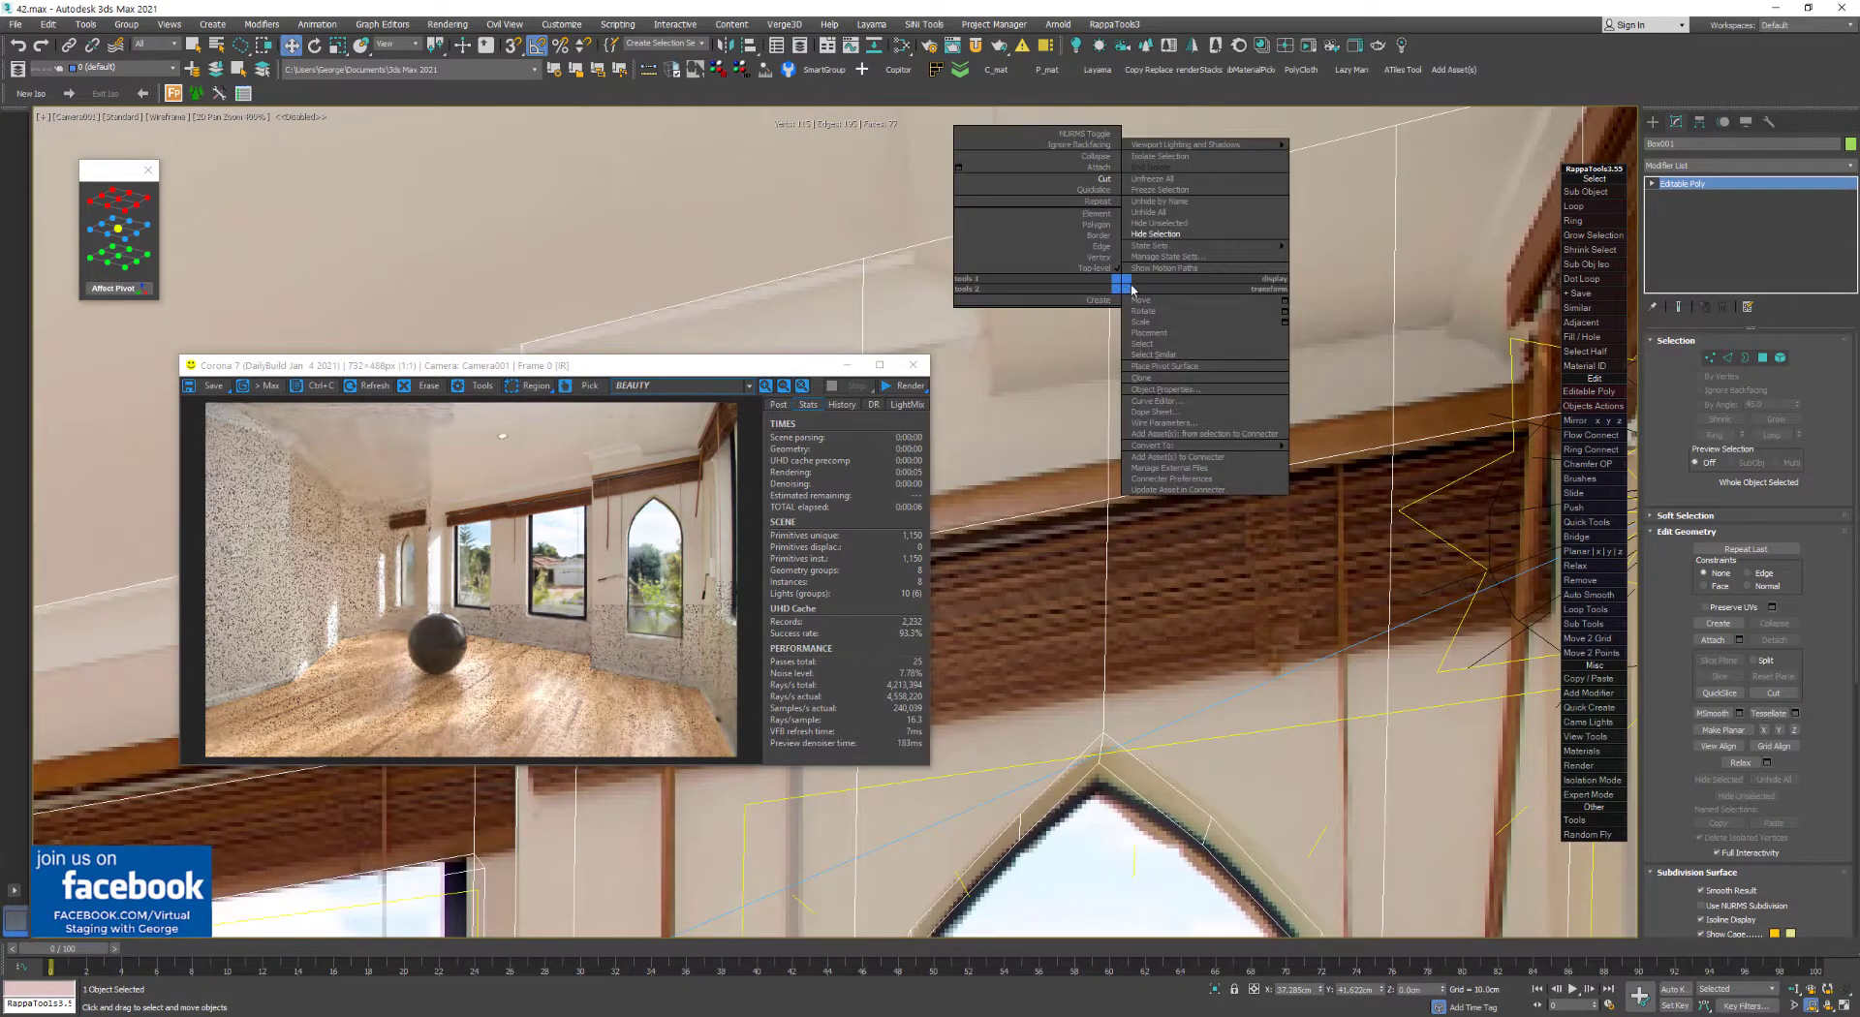
left_click(1103, 179)
left_click(911, 248)
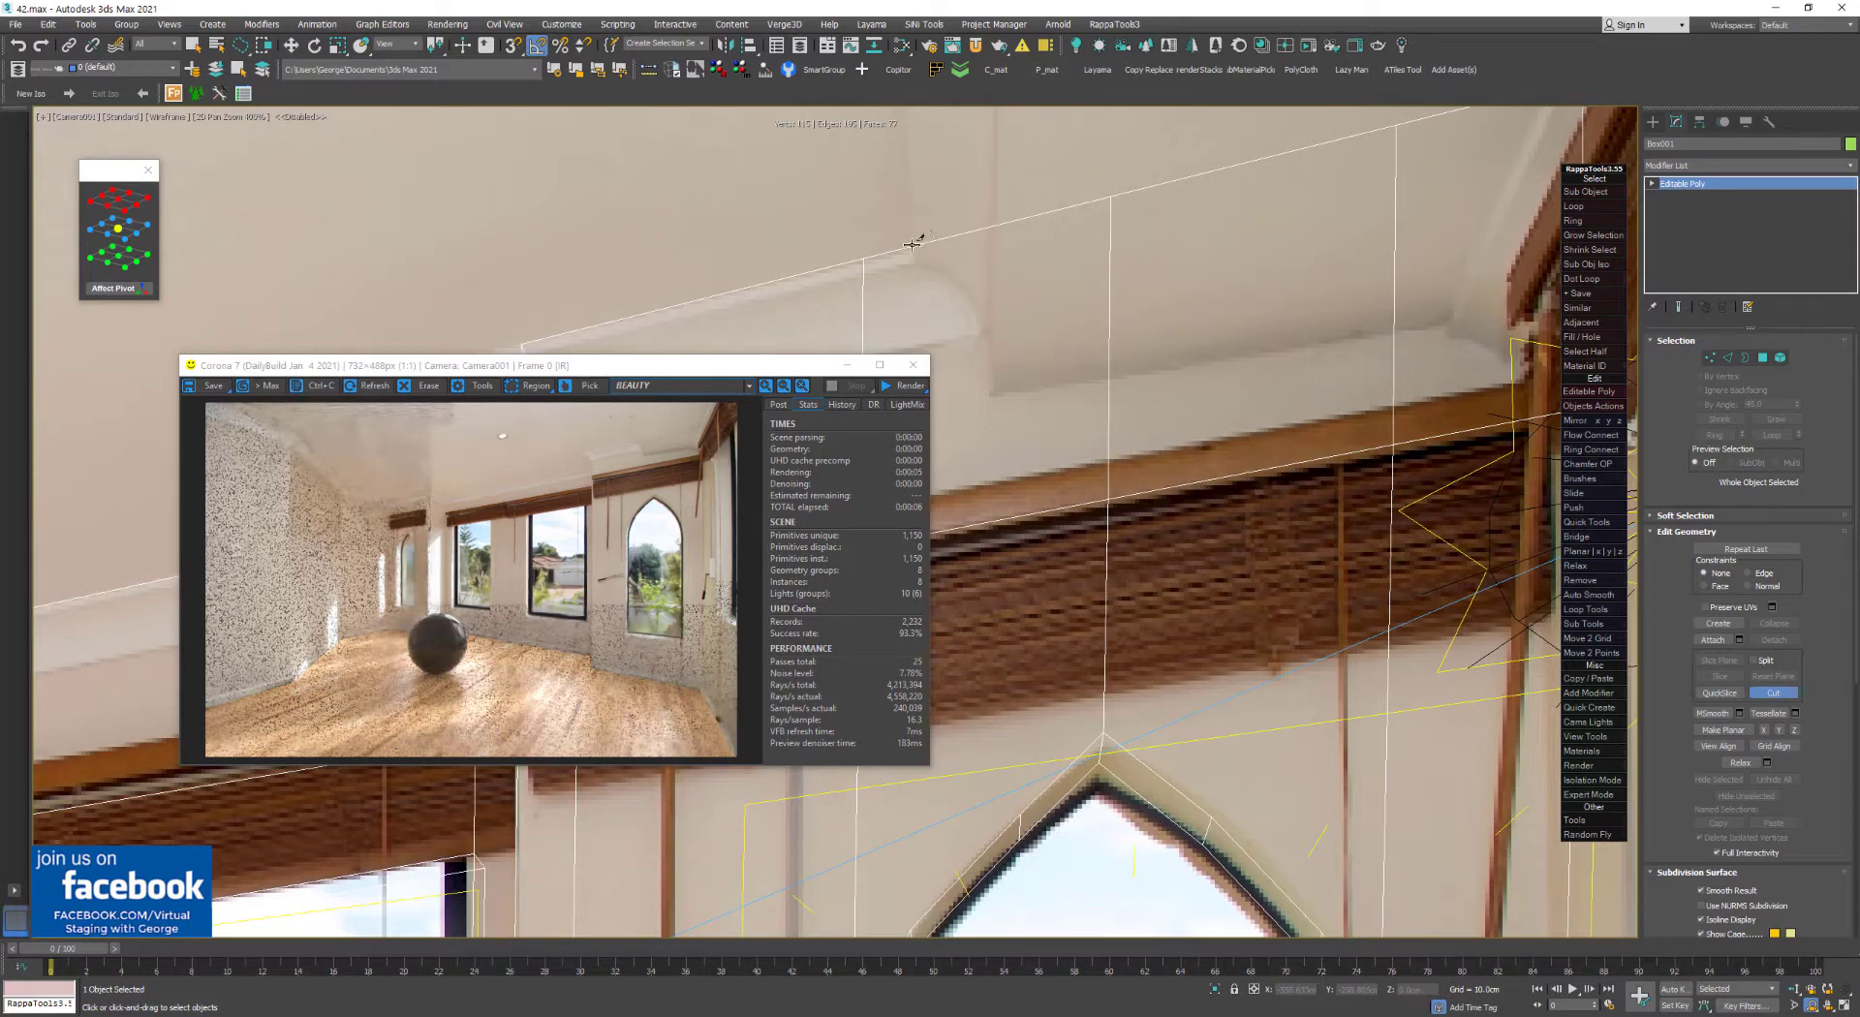
left_click(939, 271)
left_click(961, 289)
left_click(978, 310)
left_click(983, 344)
left_click(991, 394)
Continue the cut along the cornice's lower edge and around its curved end beside the blind at the room corner
left_click(1444, 326)
left_click(1446, 337)
left_click(1483, 342)
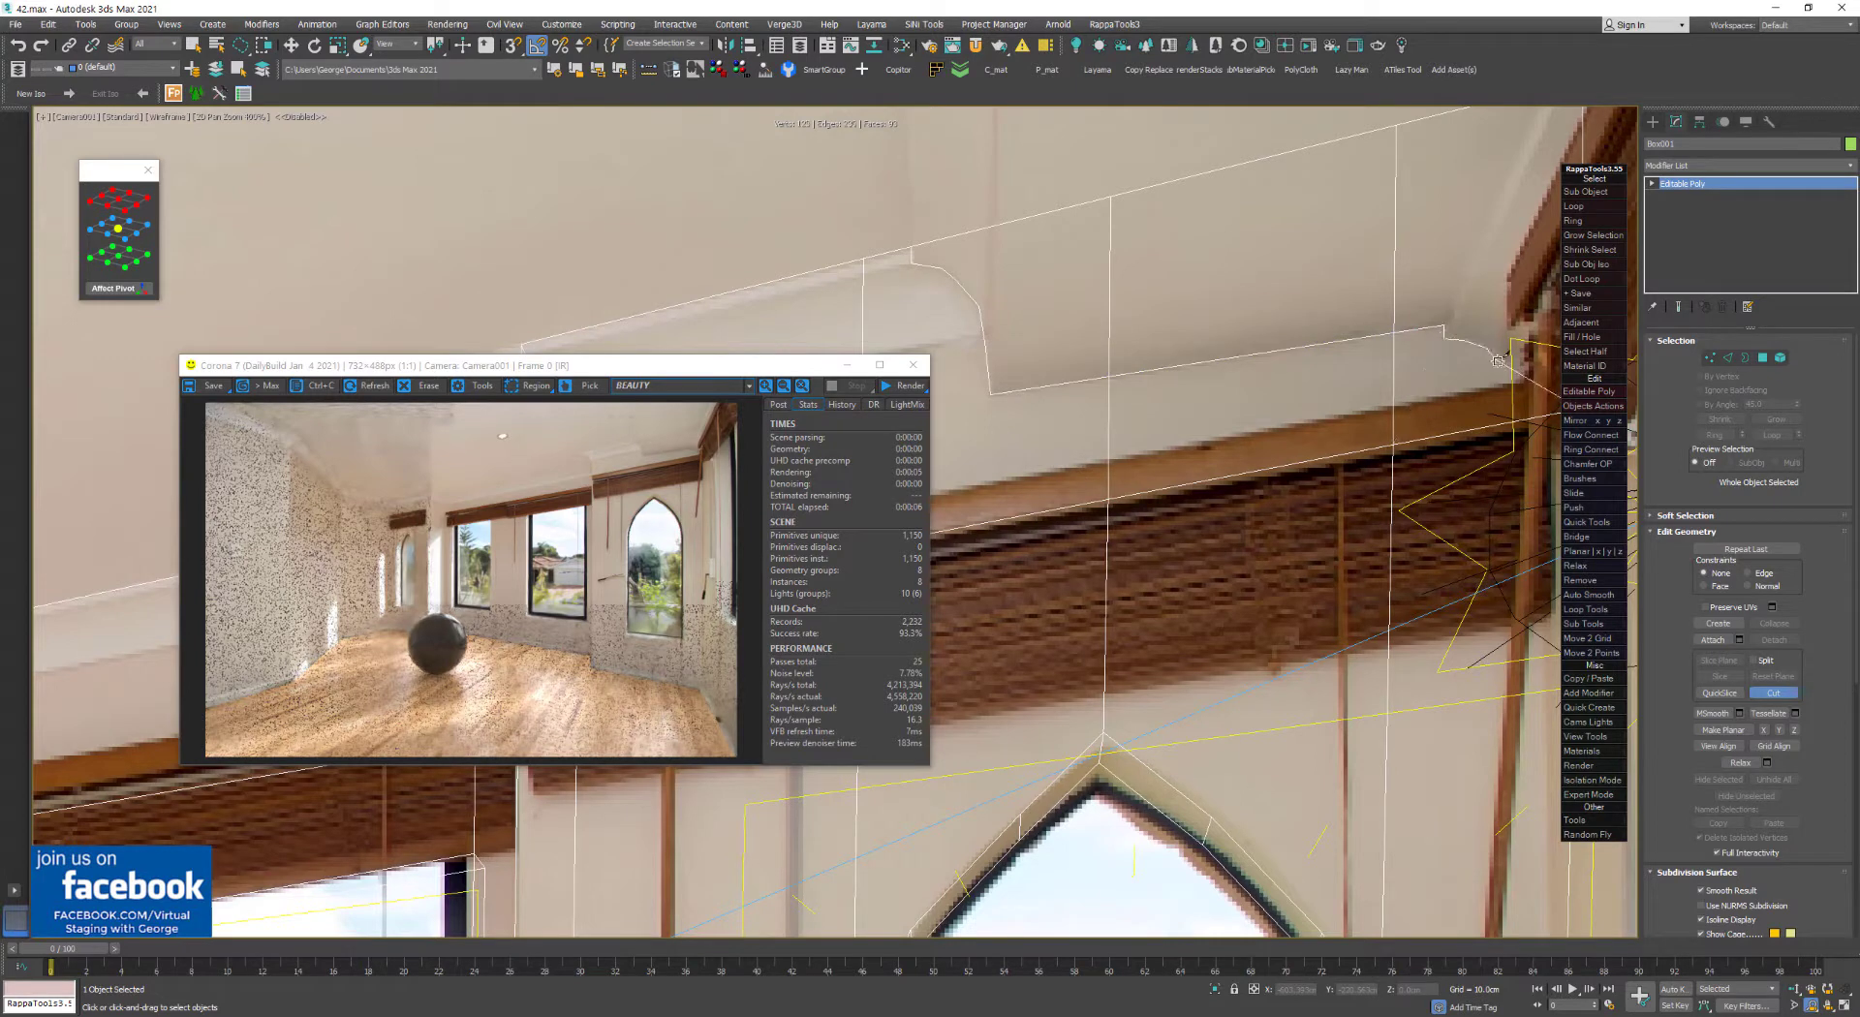
left_click(1498, 355)
left_click(1507, 371)
left_click(1515, 389)
scroll(1528, 418, "down", 6)
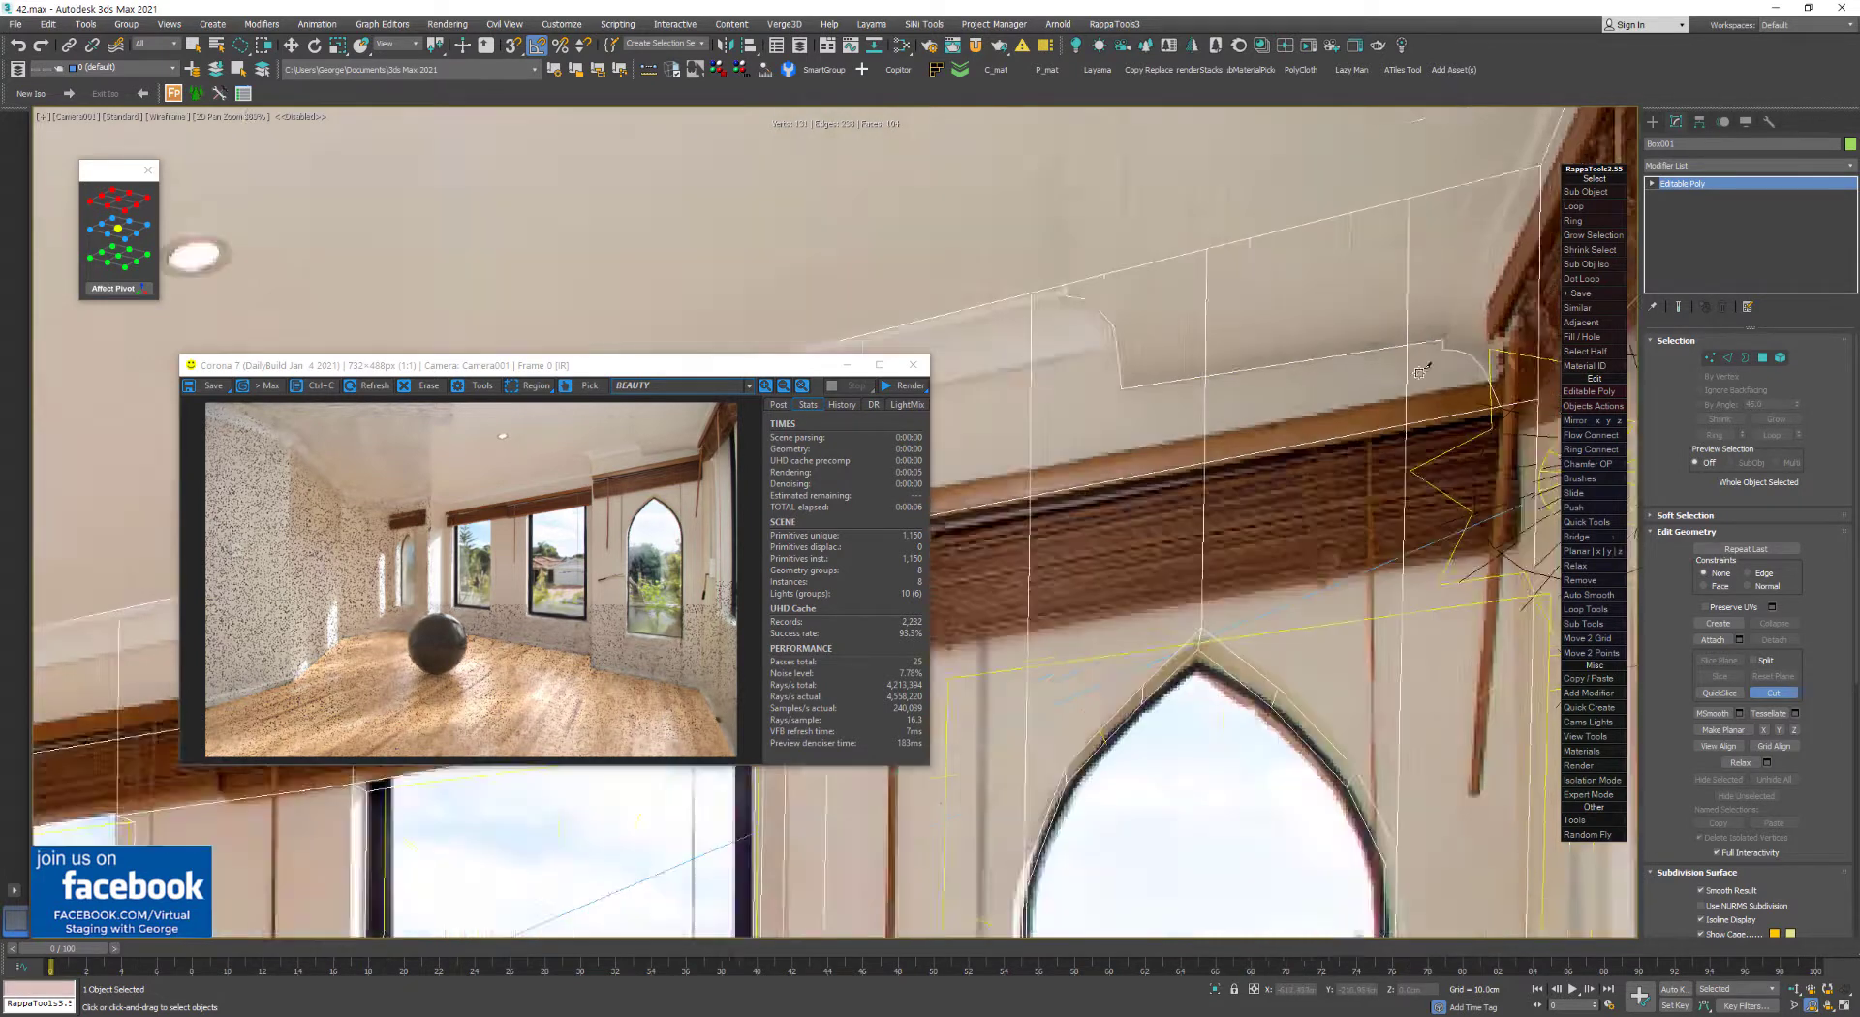
key("w")
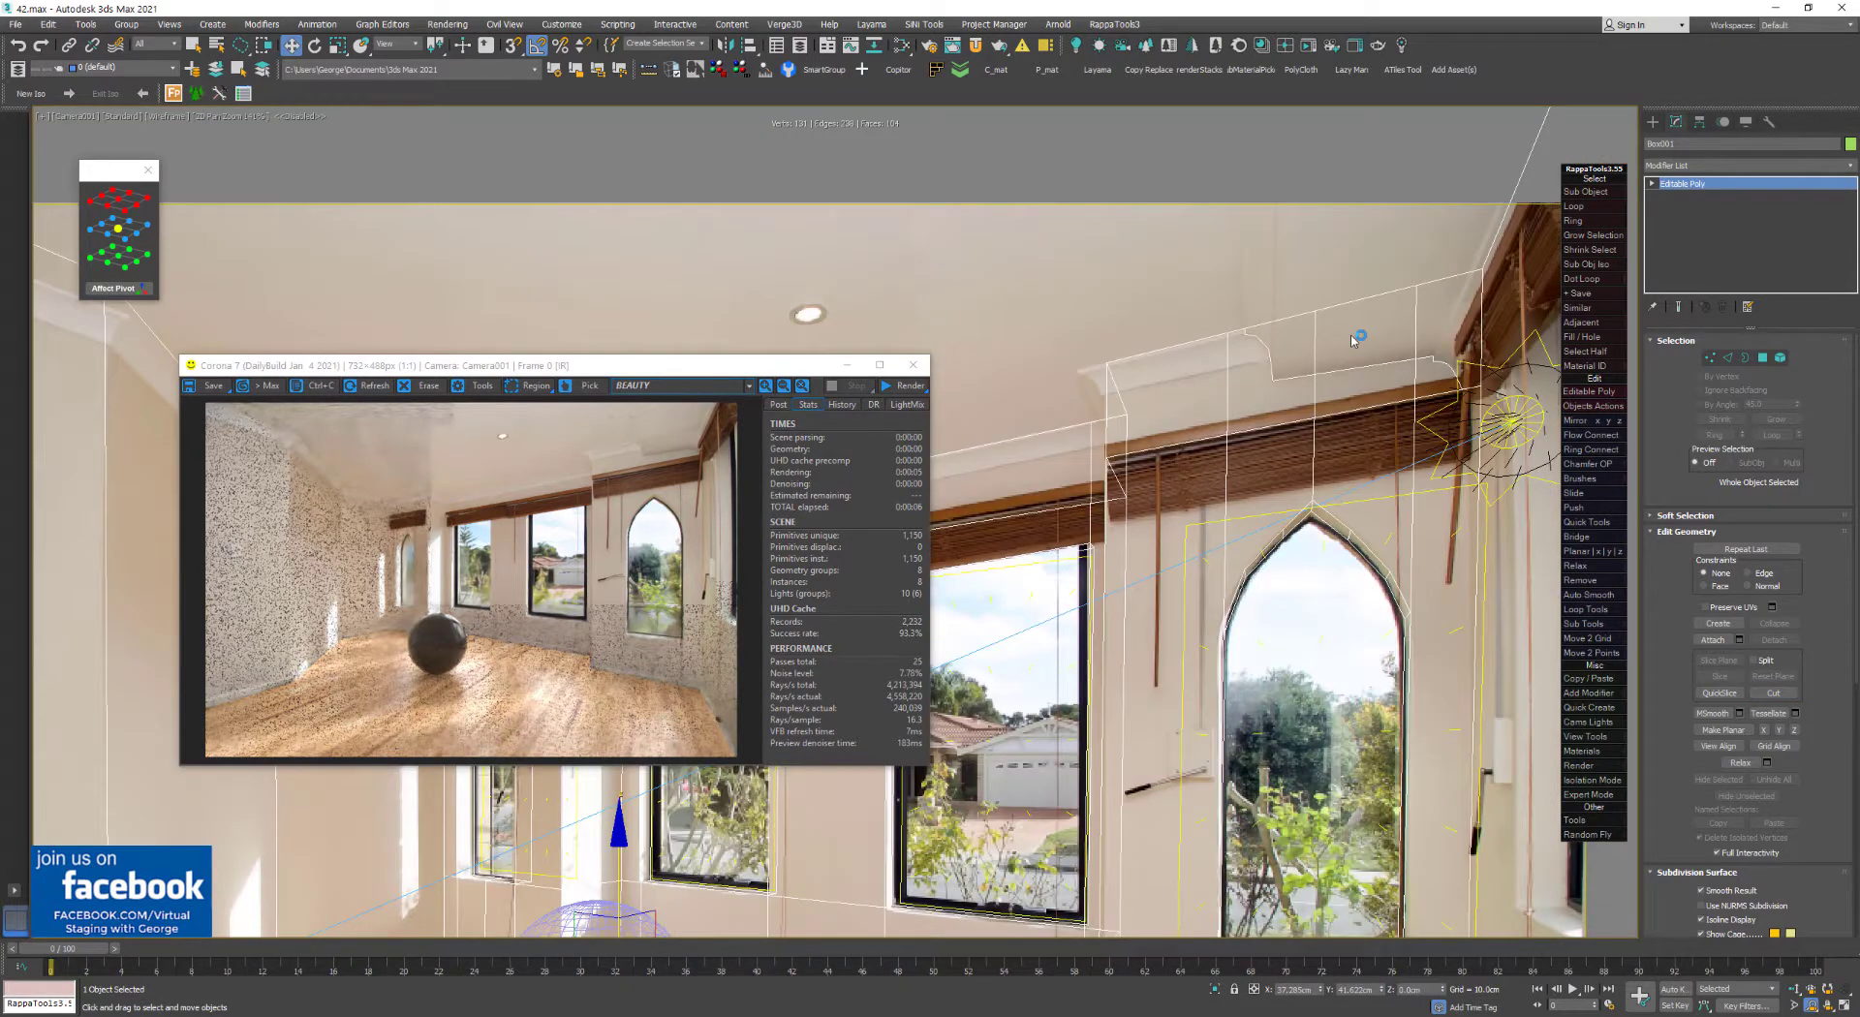
Extrude the three wall polygons above the cornice cut and pull them along X toward the camera as a ceiling strip
key("4")
left_click(1357, 334)
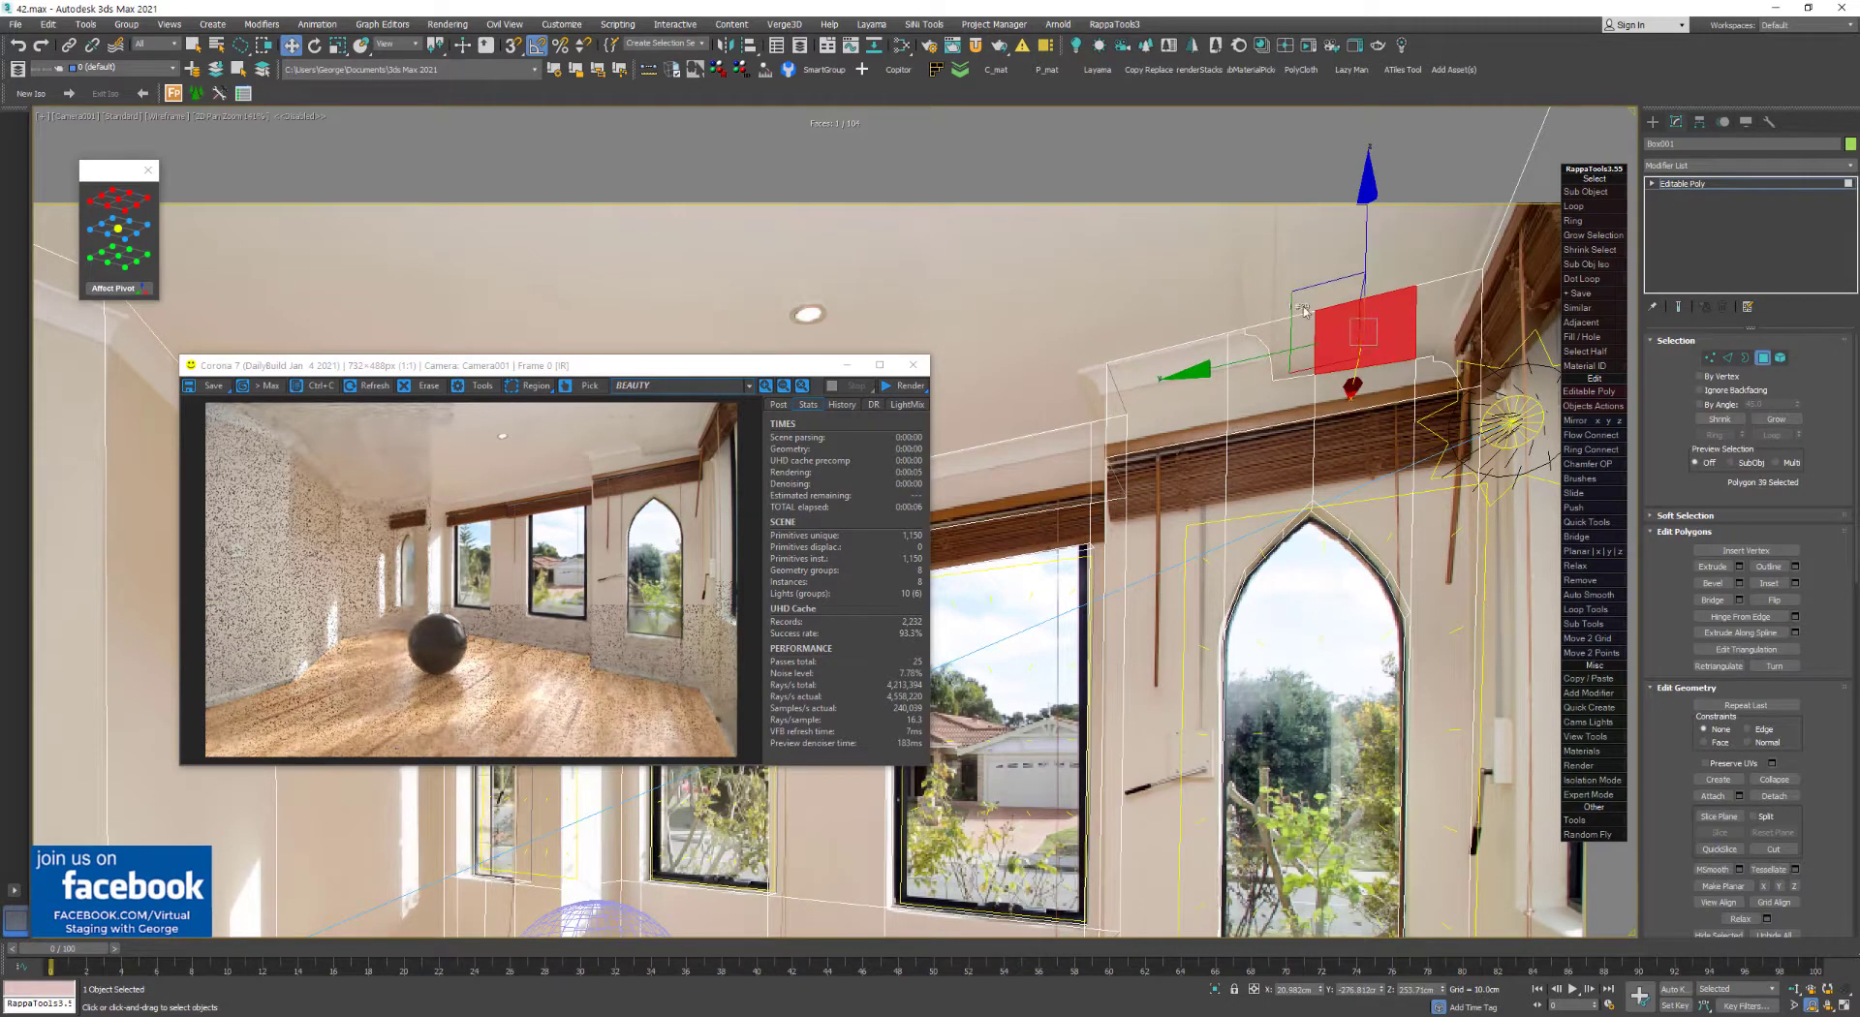
left_click(1424, 319, "ctrl")
left_click(1296, 329, "ctrl")
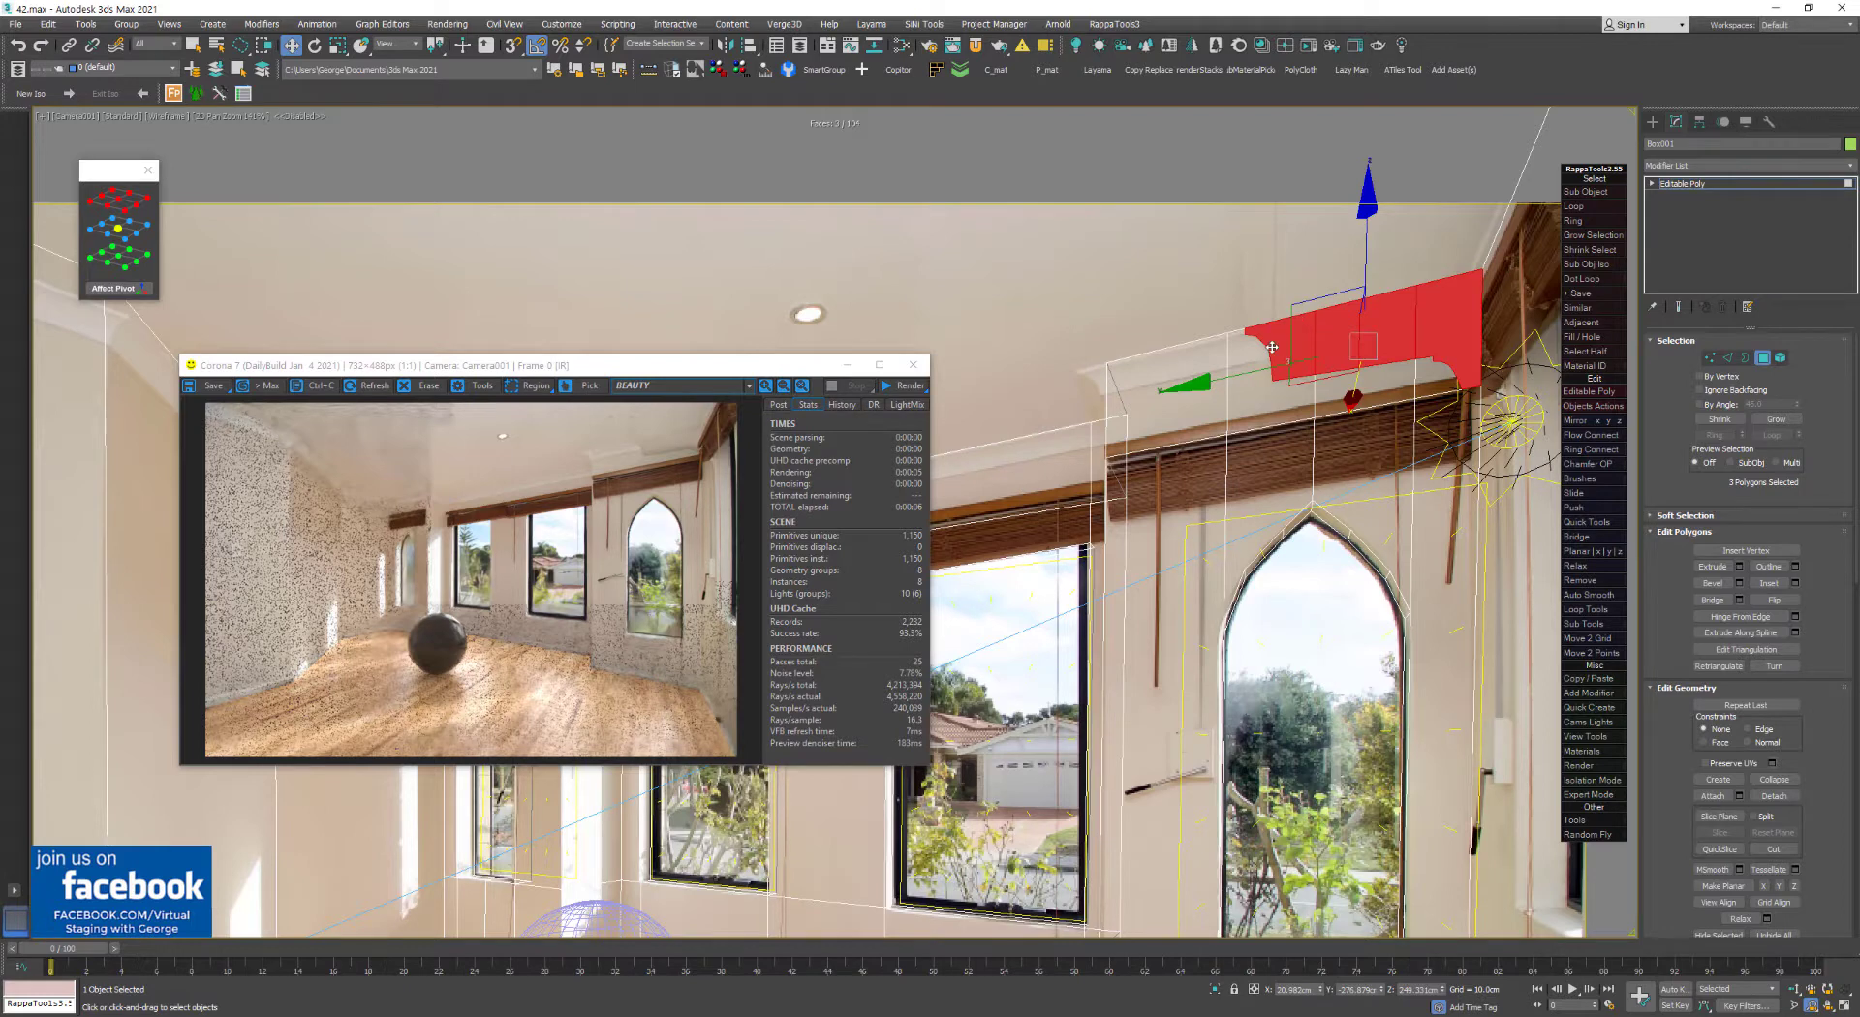
scroll(1305, 316, "down", 2)
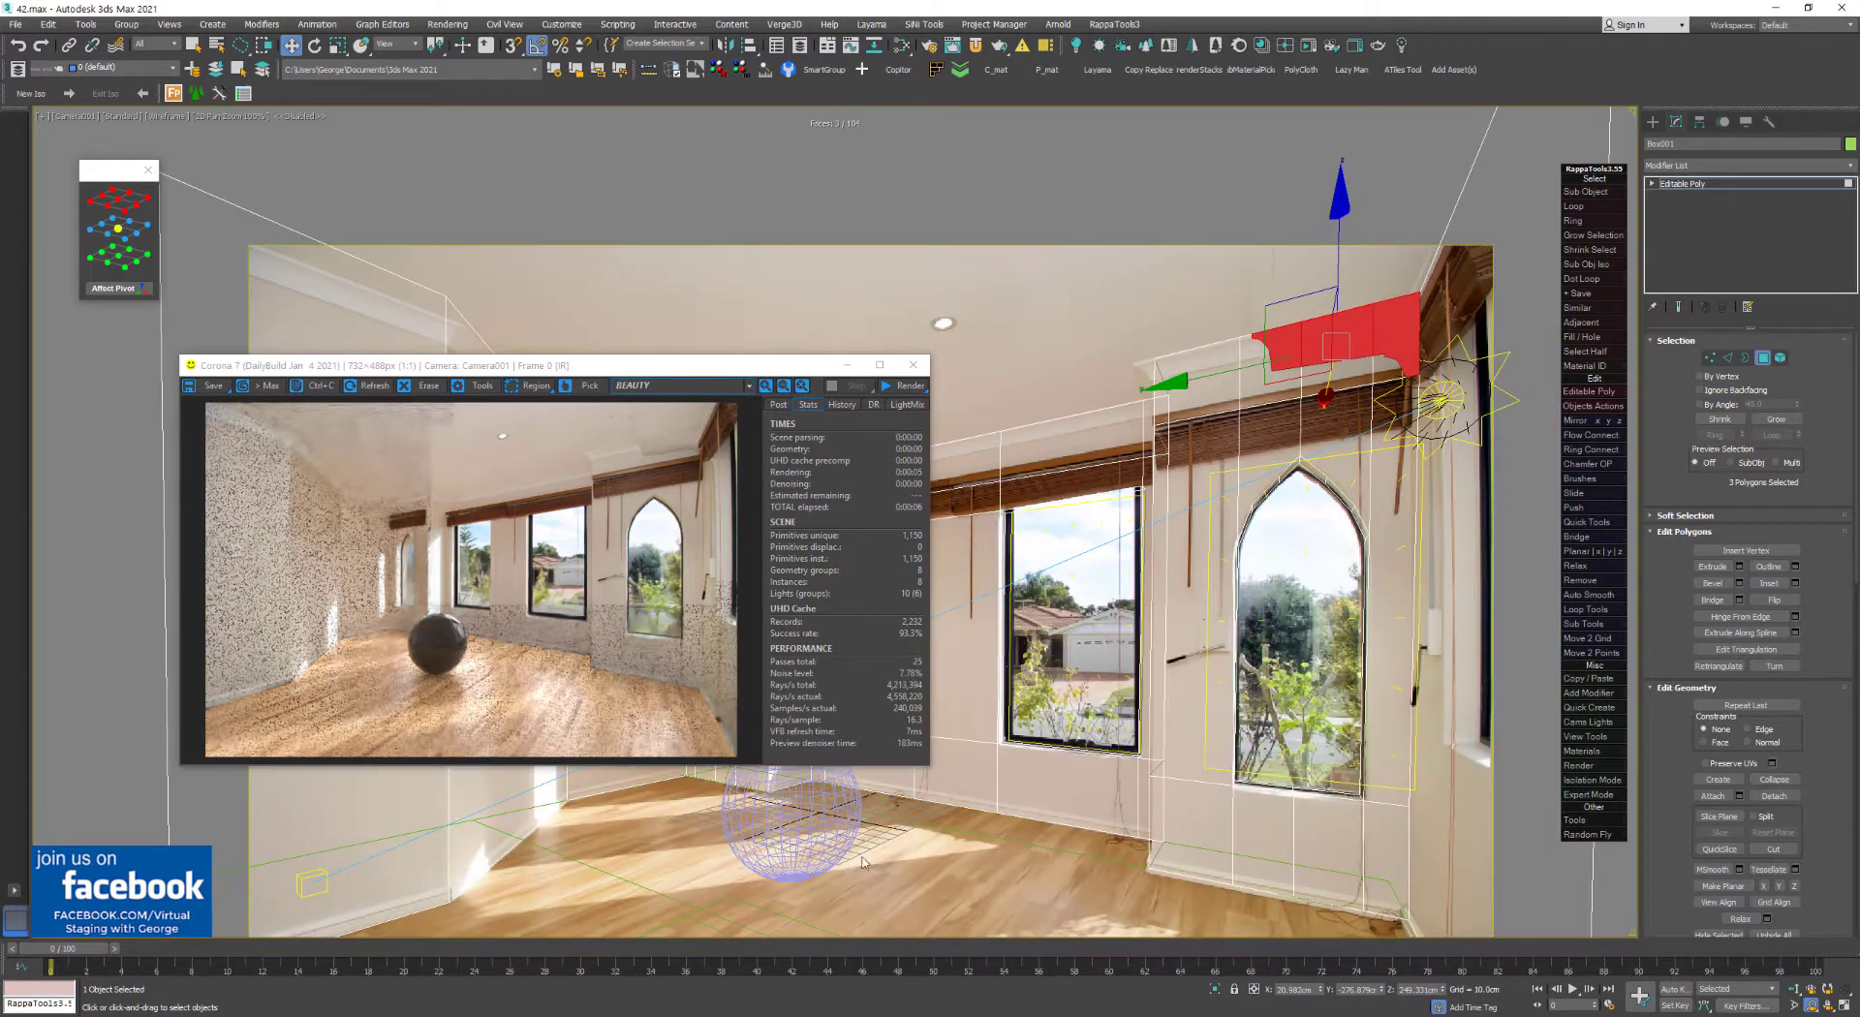
scroll(584, 839, "down", 1)
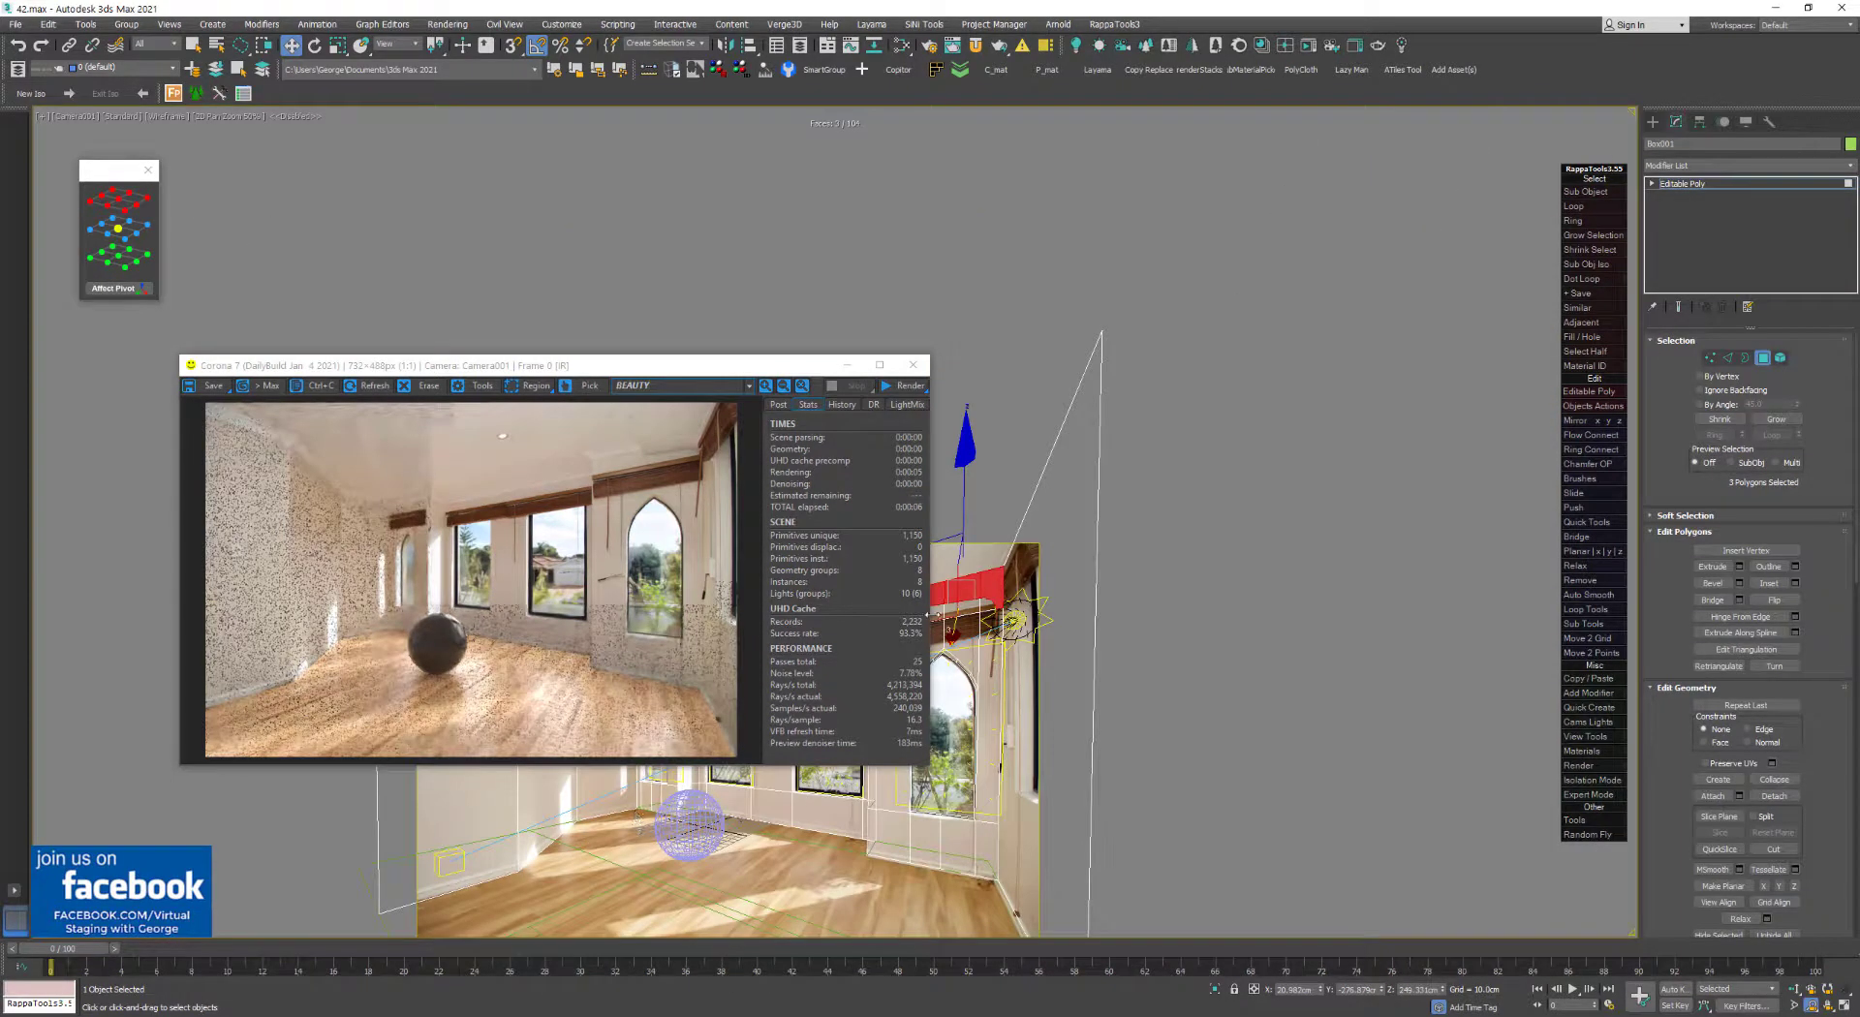
left_click_drag(688, 367, 532, 321)
scroll(913, 625, "up", 2)
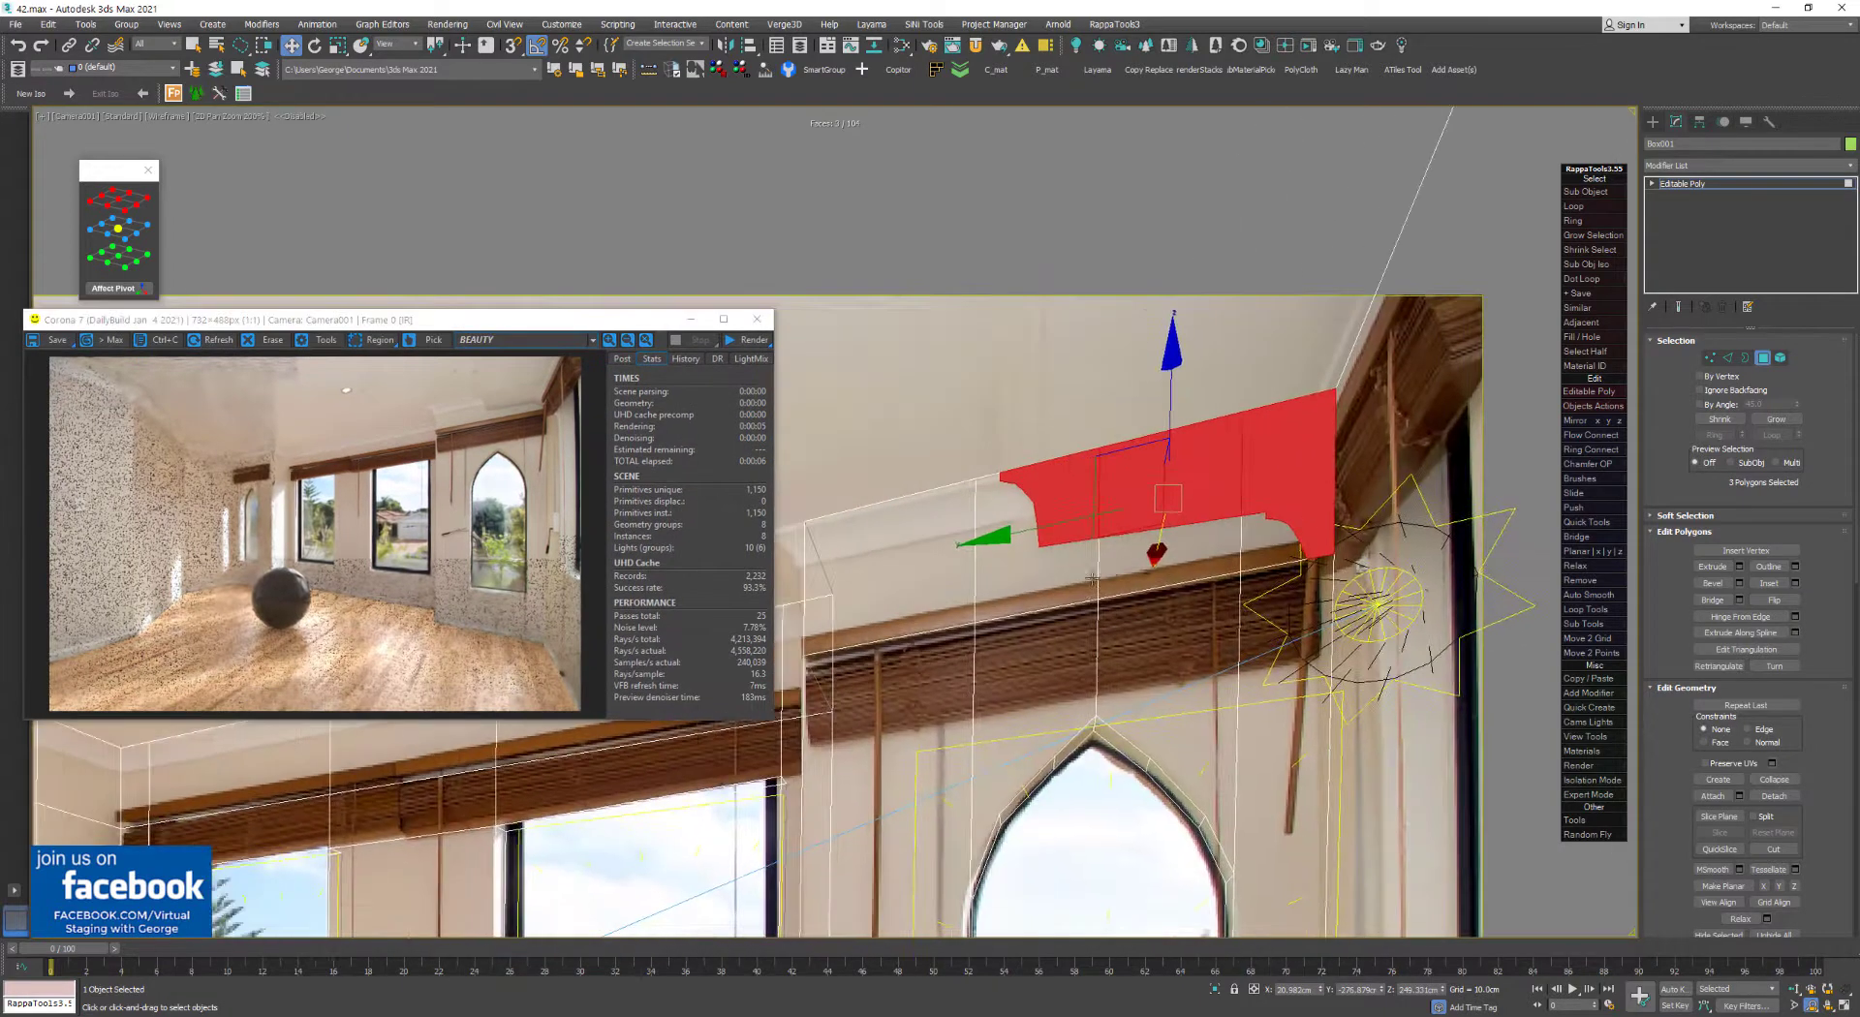
key("shift+e")
key("w")
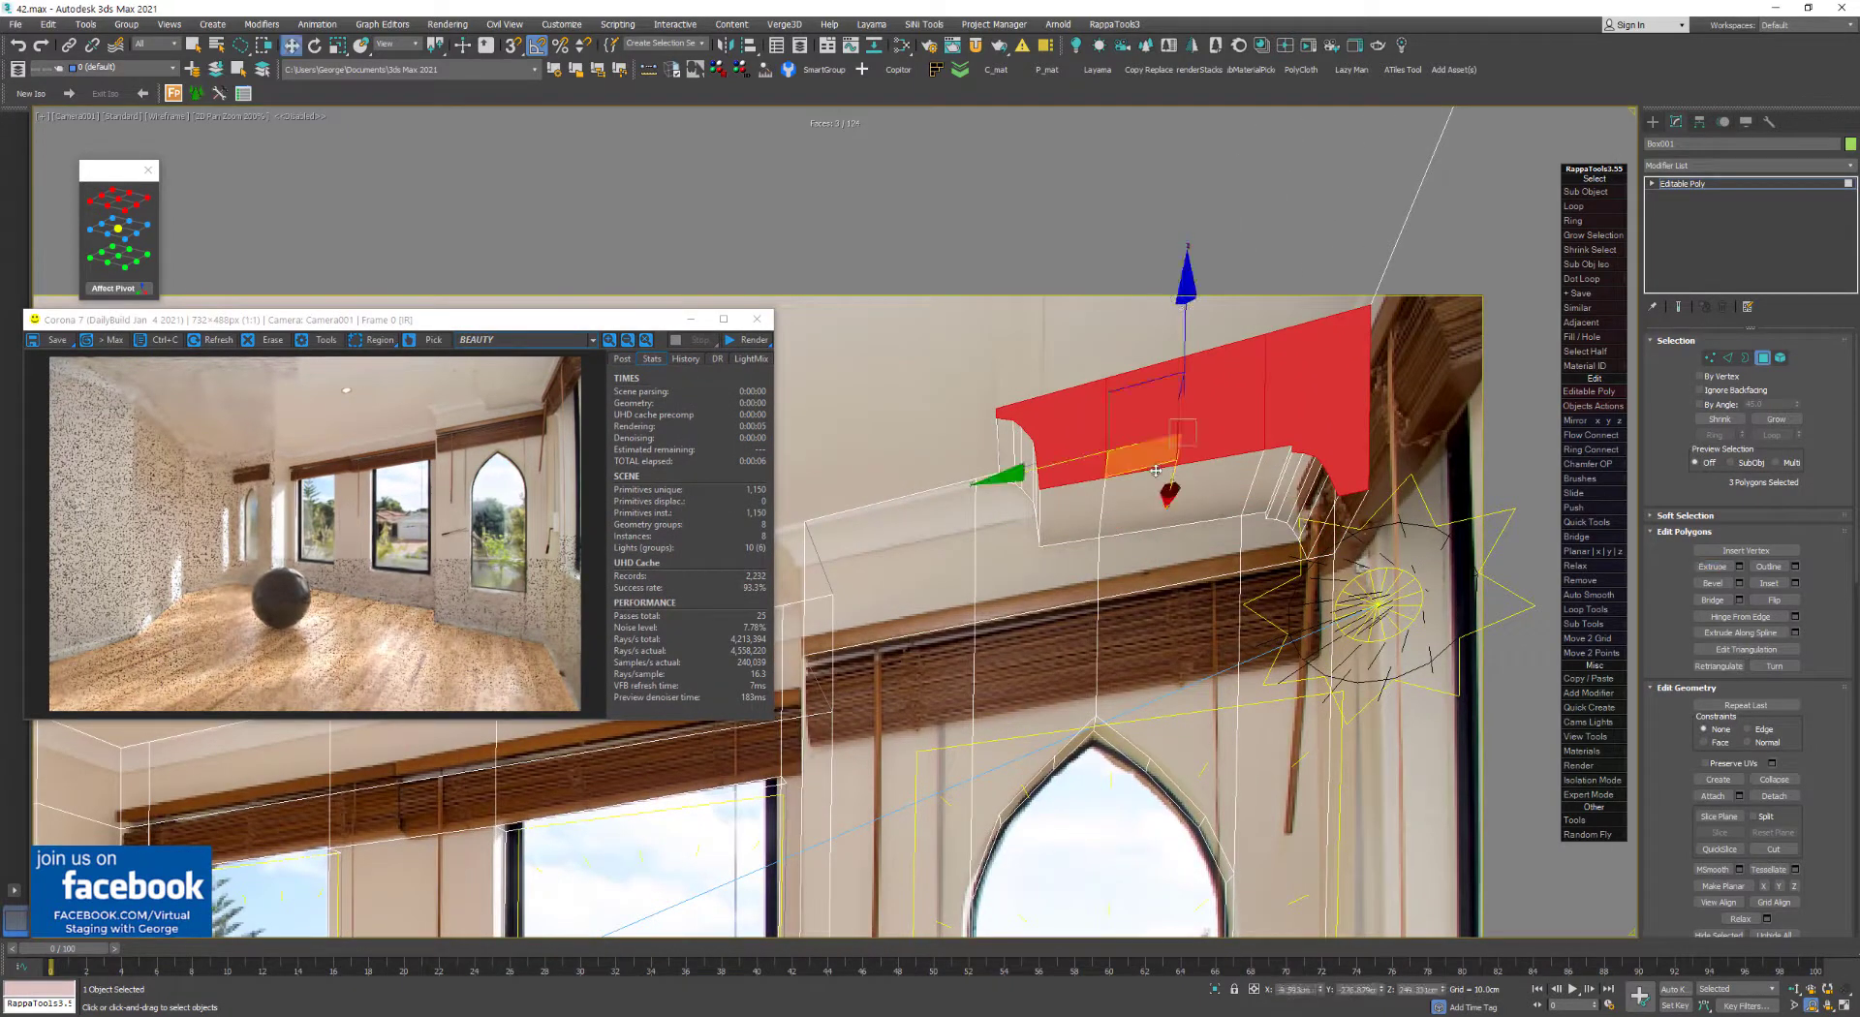
left_click_drag(1171, 490, 1170, 243)
scroll(1169, 242, "down", 4)
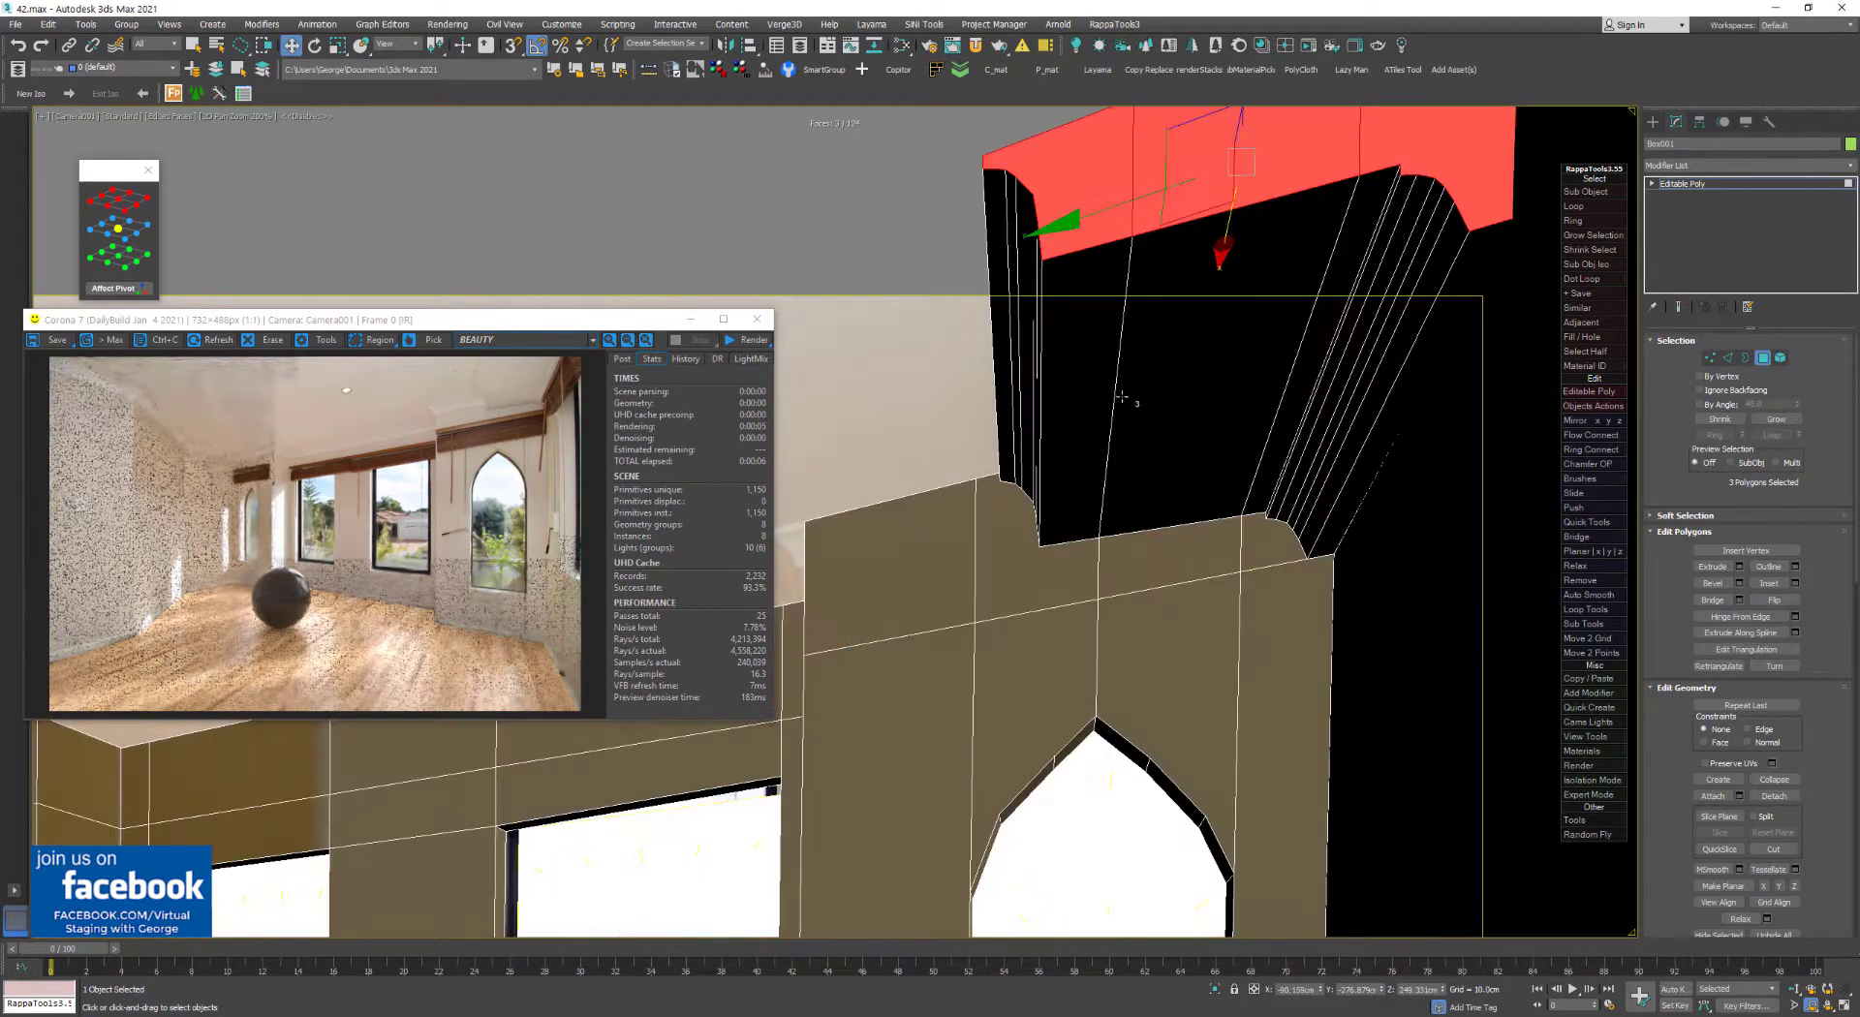
Leave polygon editing of the walls, restore the full camera view, and start the interactive render
key("6")
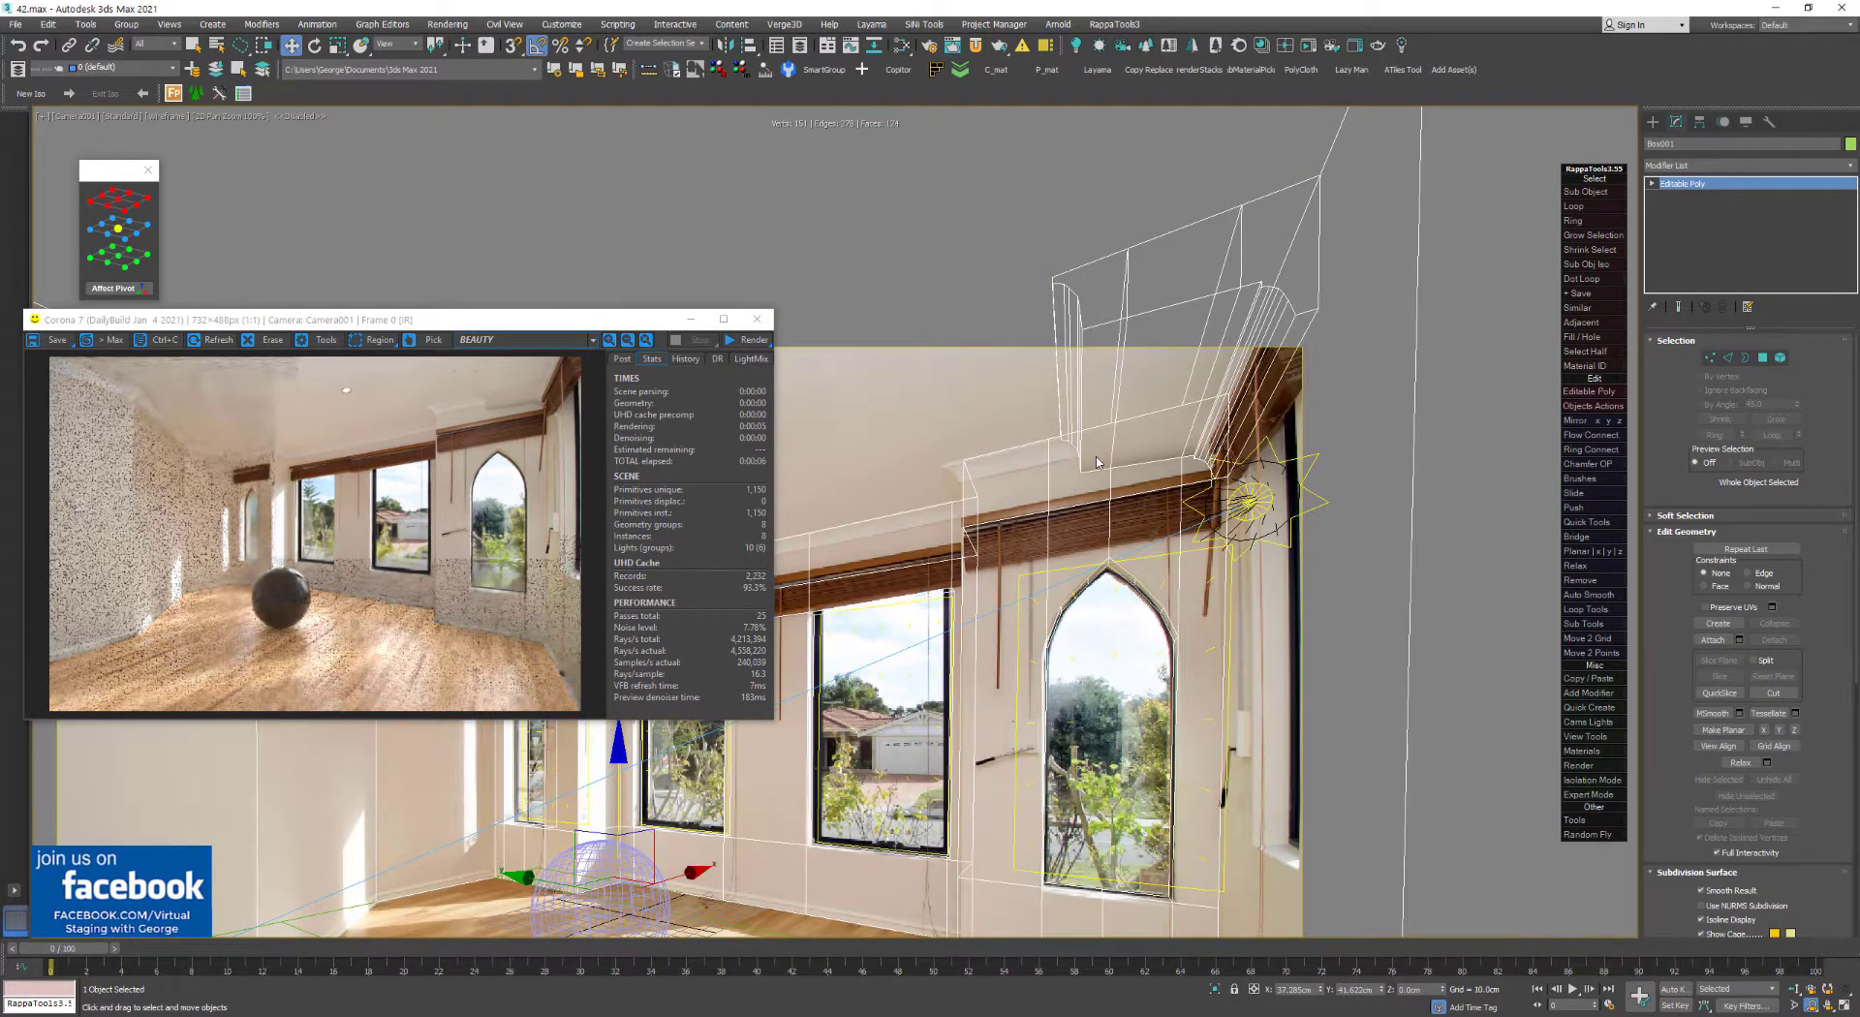
key("Escape")
left_click(735, 341)
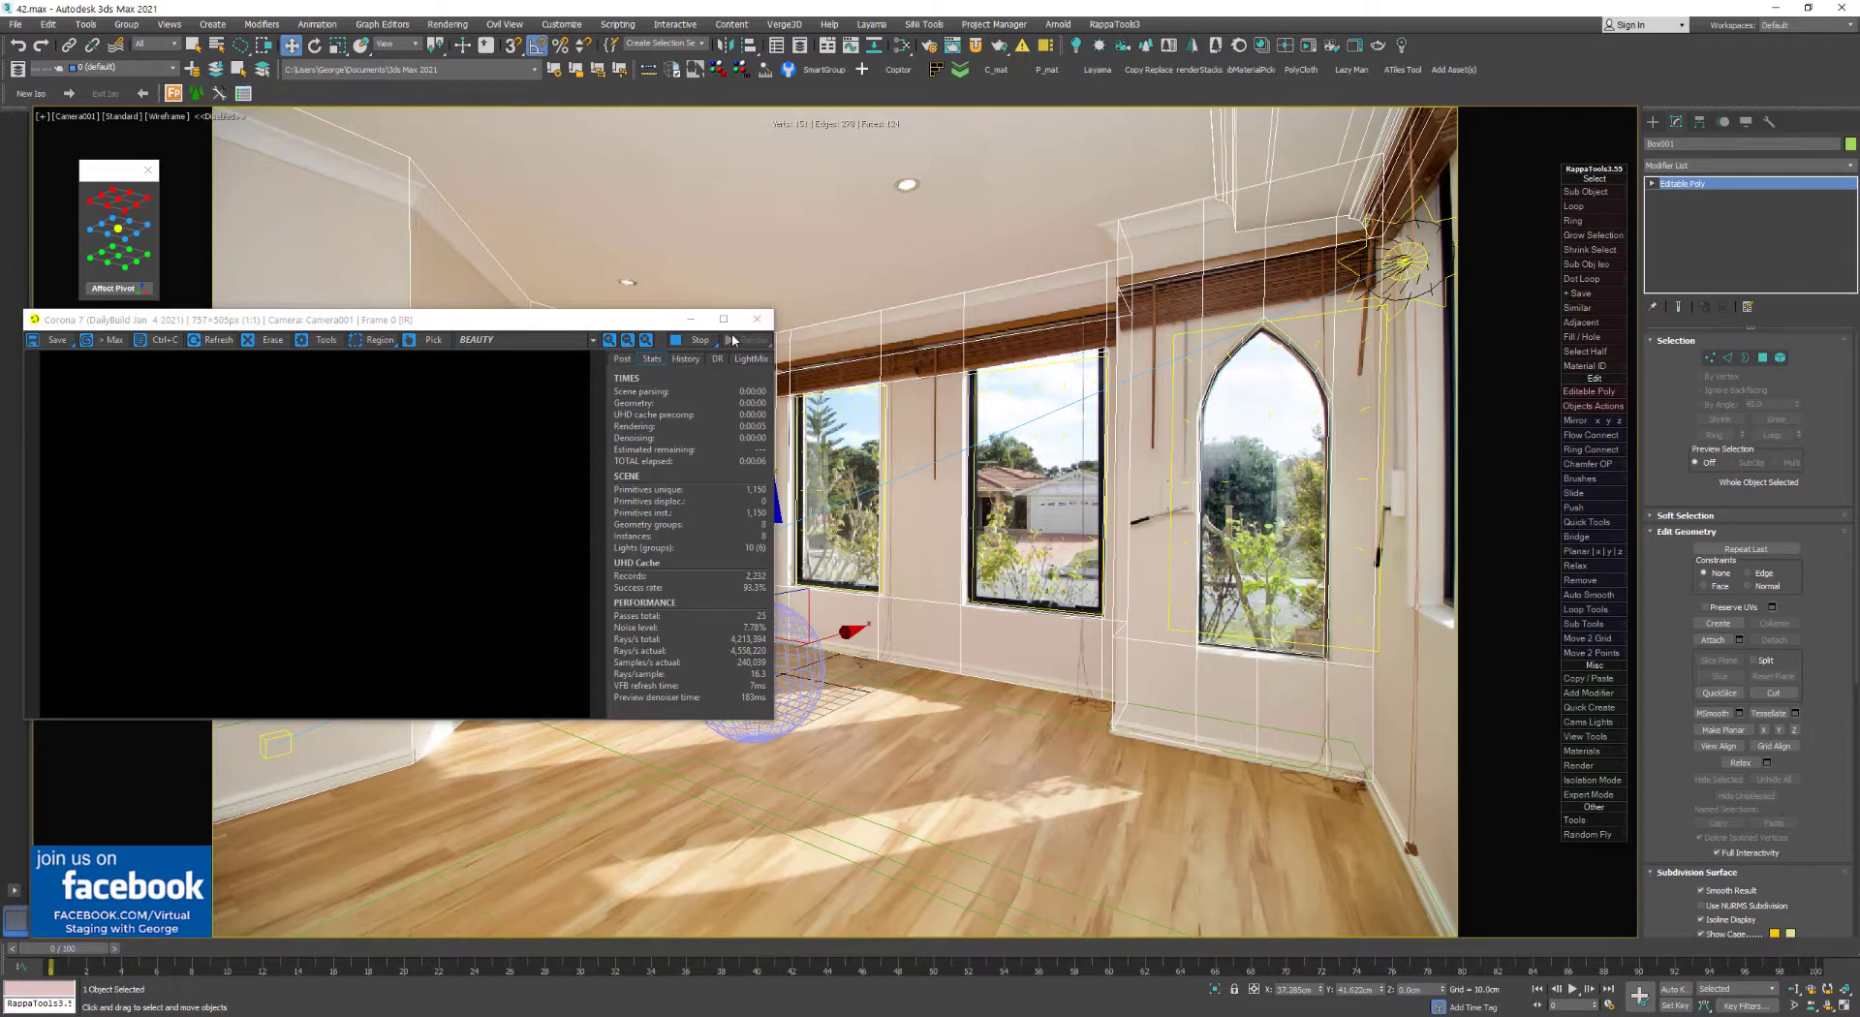
Examine the rendered cornice above the arched window up close and stop the interactive render with the frame buffer centred over the viewport
scroll(442, 503, "up", 2)
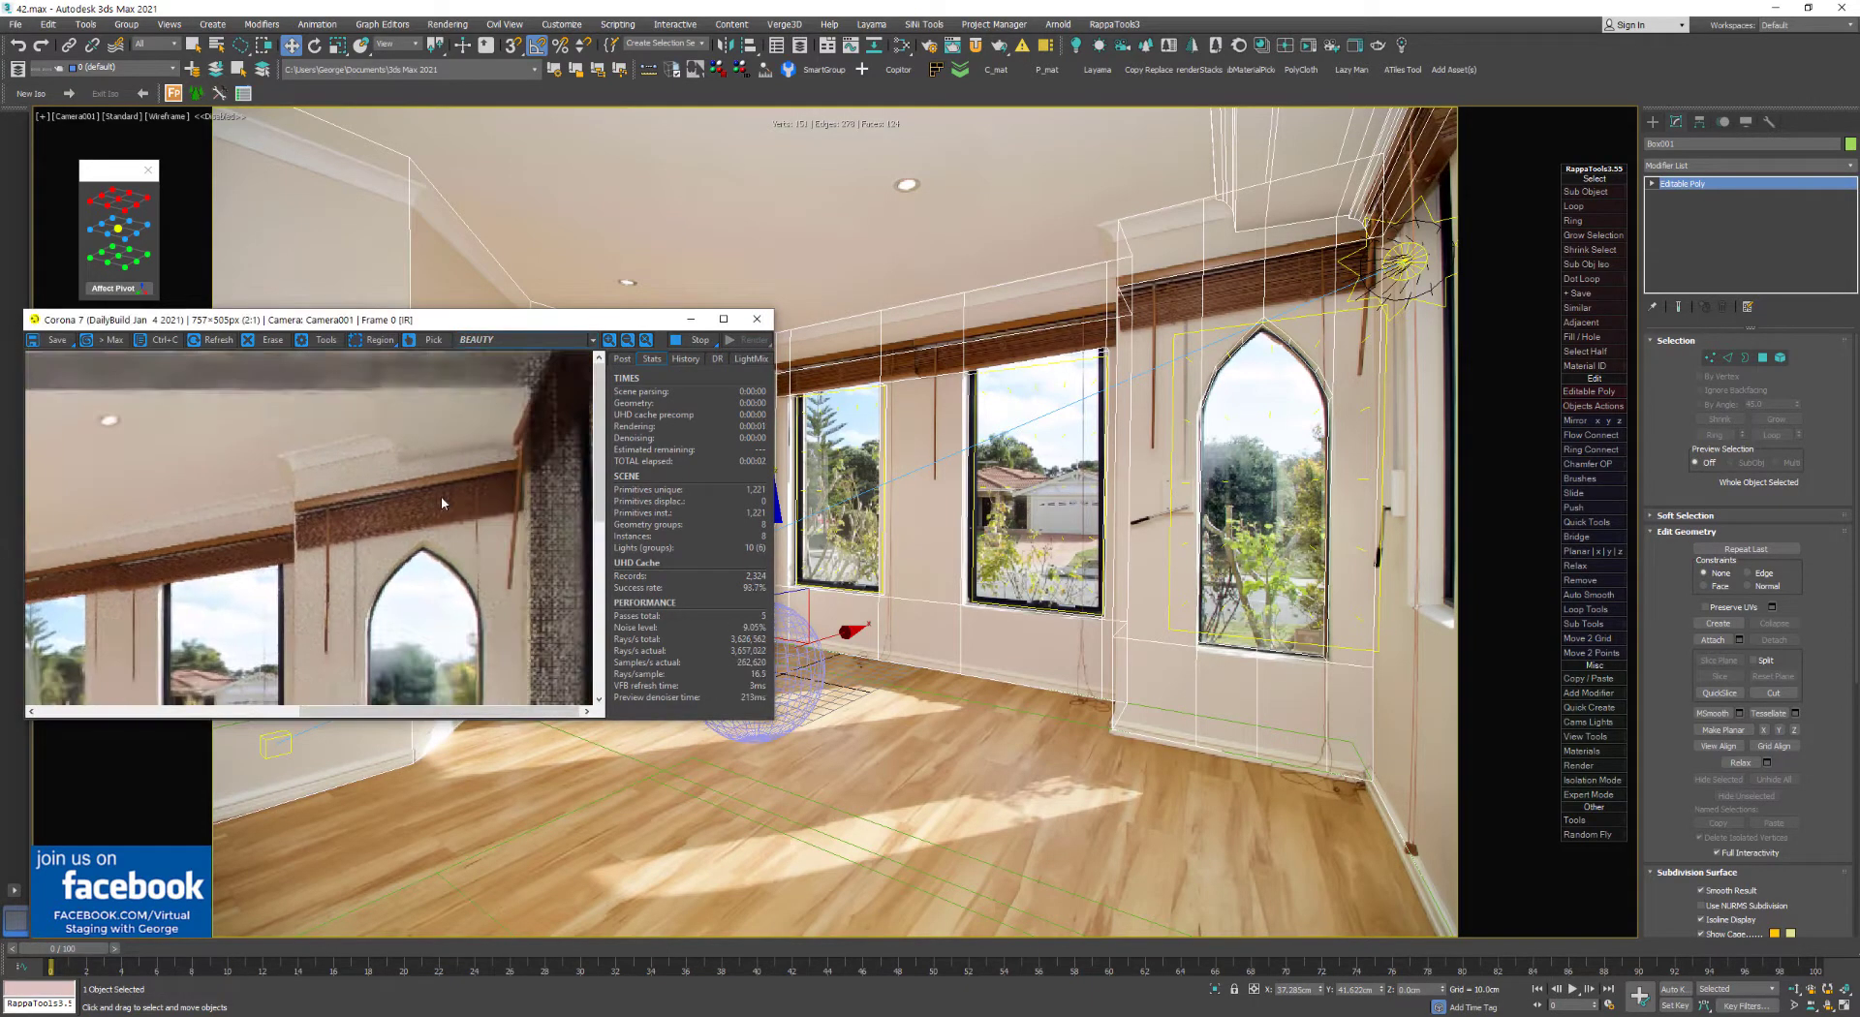
scroll(440, 496, "down", 2)
left_click_drag(522, 326, 1112, 271)
left_click(1278, 288)
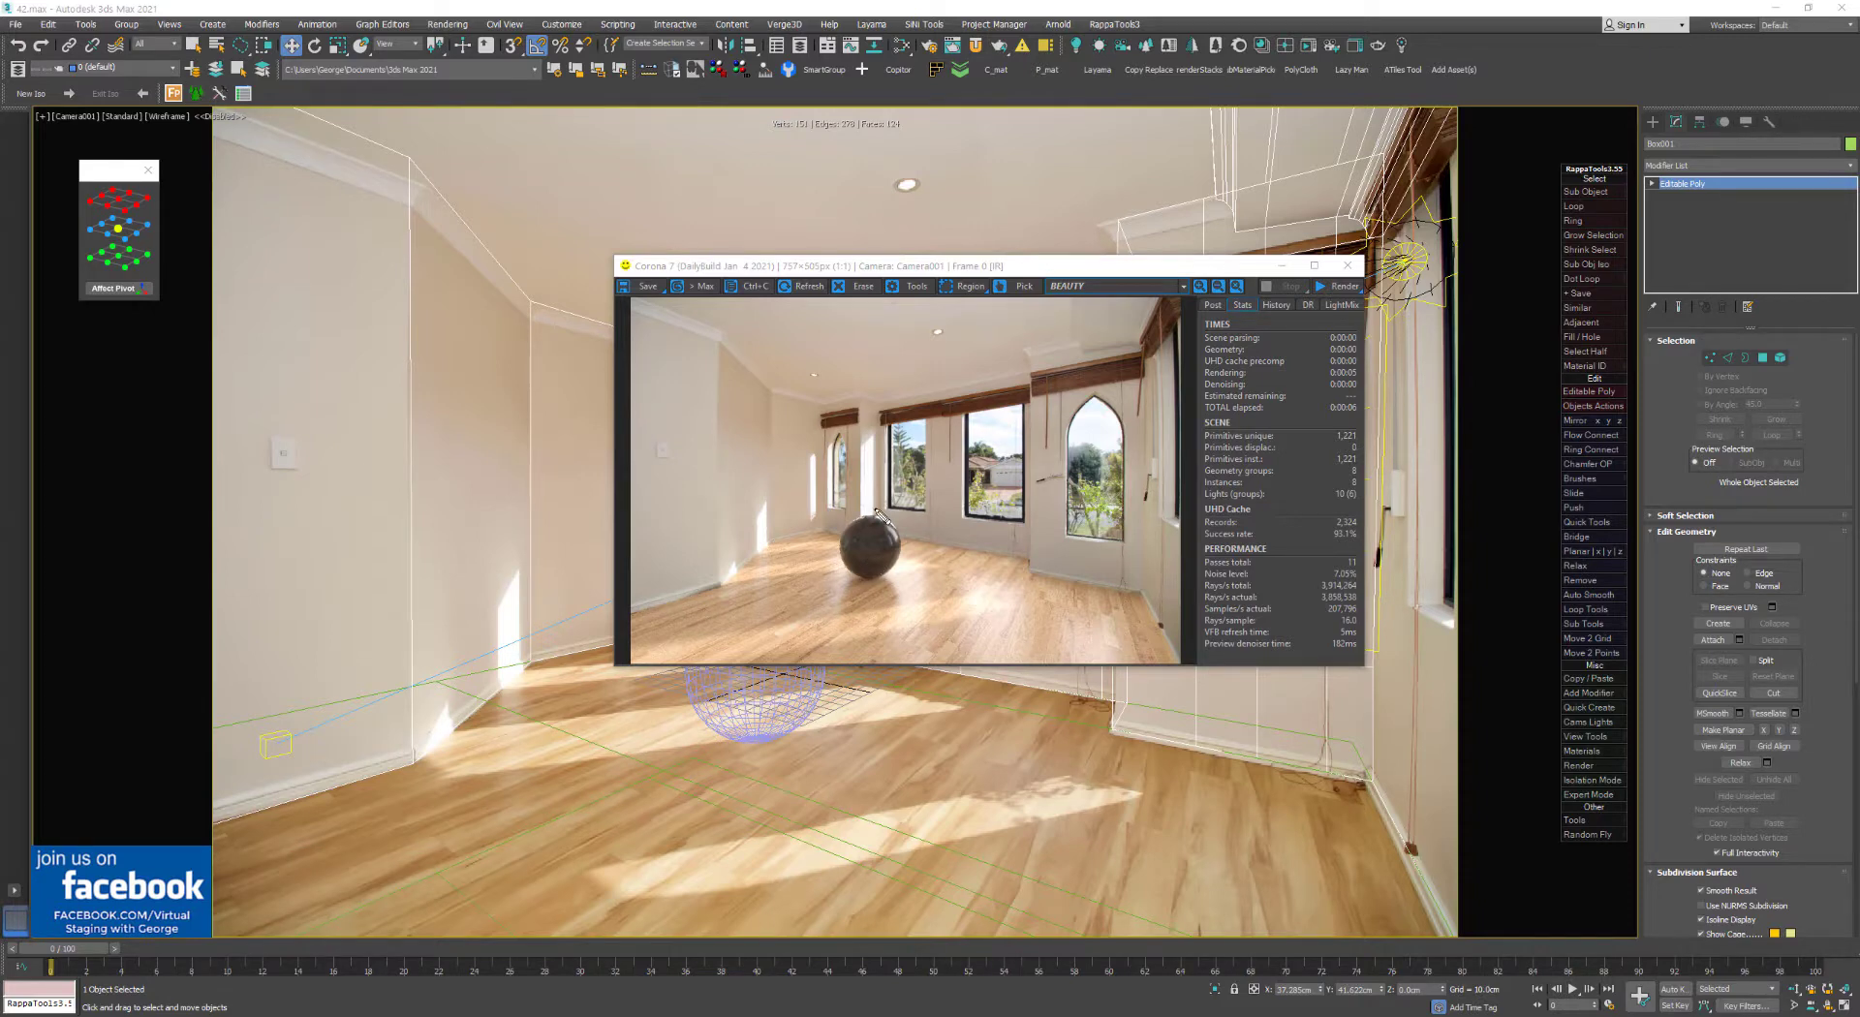
mouse_move(892, 570)
left_mouse_down()
mouse_move(1007, 594)
mouse_move(986, 692)
mouse_move(854, 626)
mouse_move(860, 601)
left_mouse_up()
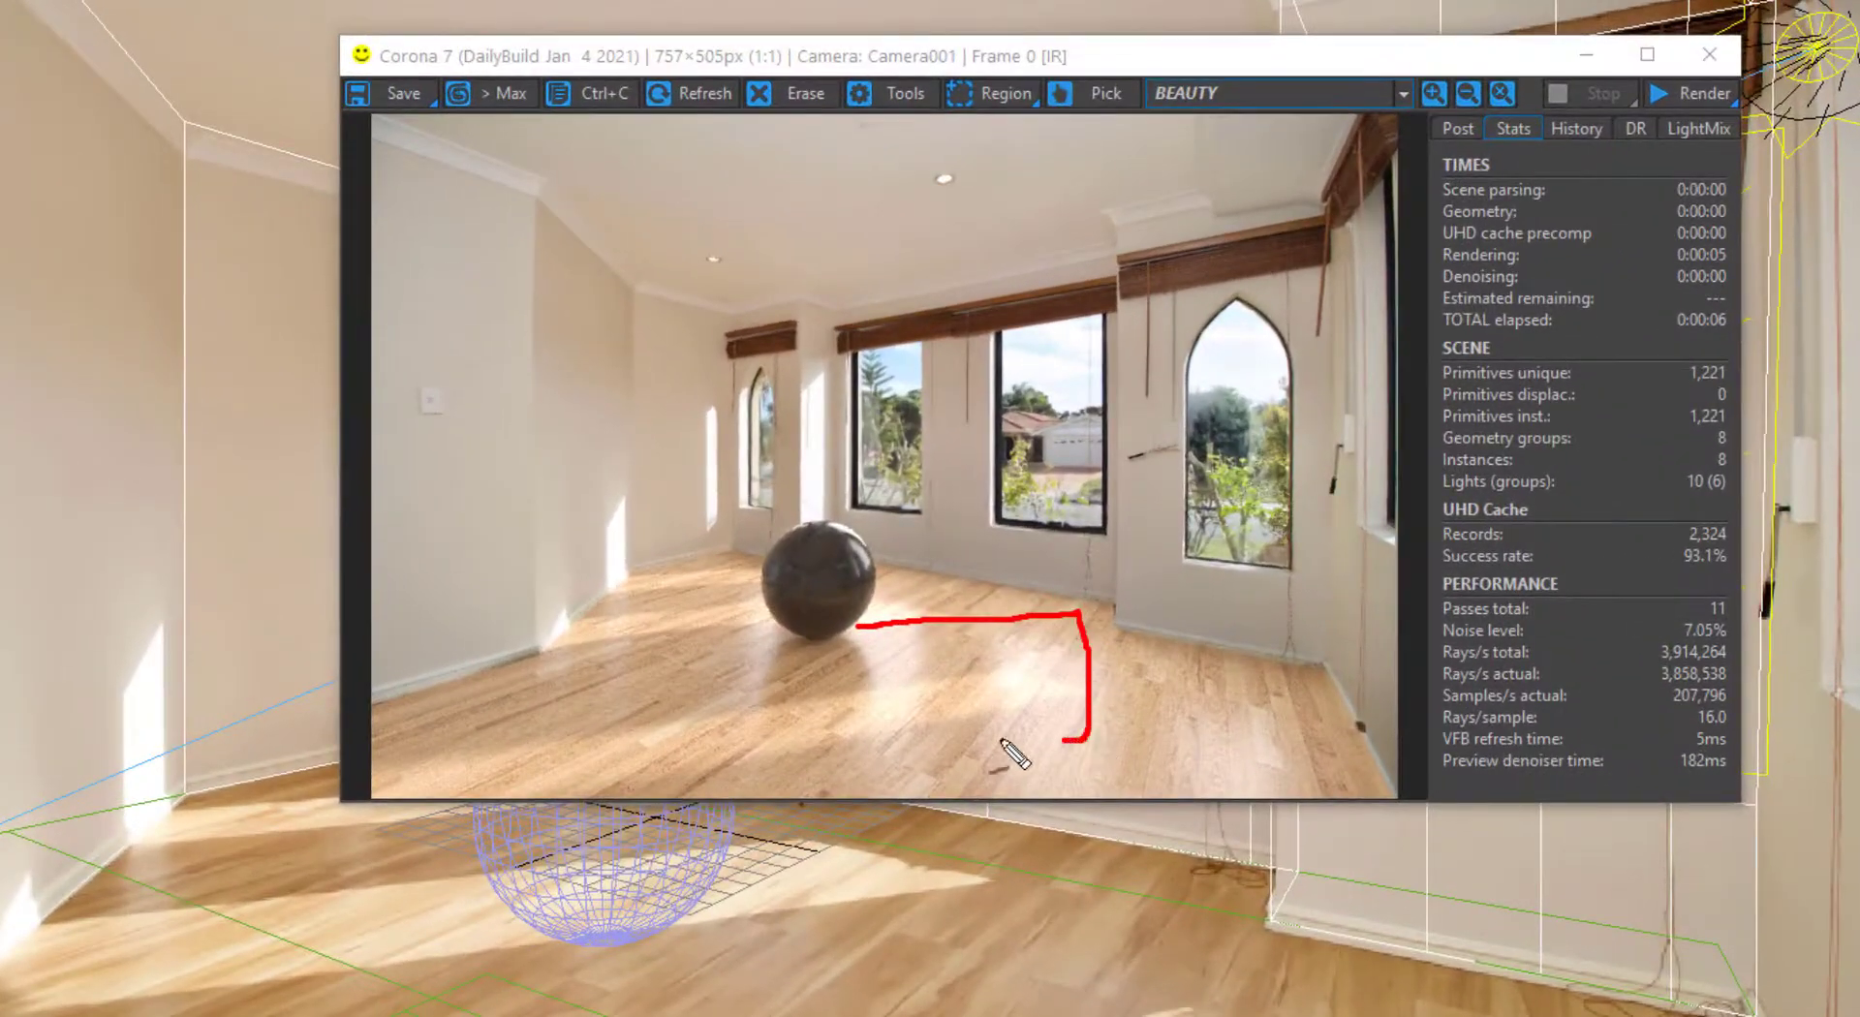
mouse_move(824, 431)
left_mouse_down()
mouse_move(826, 567)
mouse_move(1115, 570)
mouse_move(921, 409)
mouse_move(822, 418)
left_mouse_up()
mouse_move(841, 211)
left_mouse_down()
mouse_move(823, 373)
mouse_move(1098, 315)
mouse_move(852, 213)
left_mouse_up()
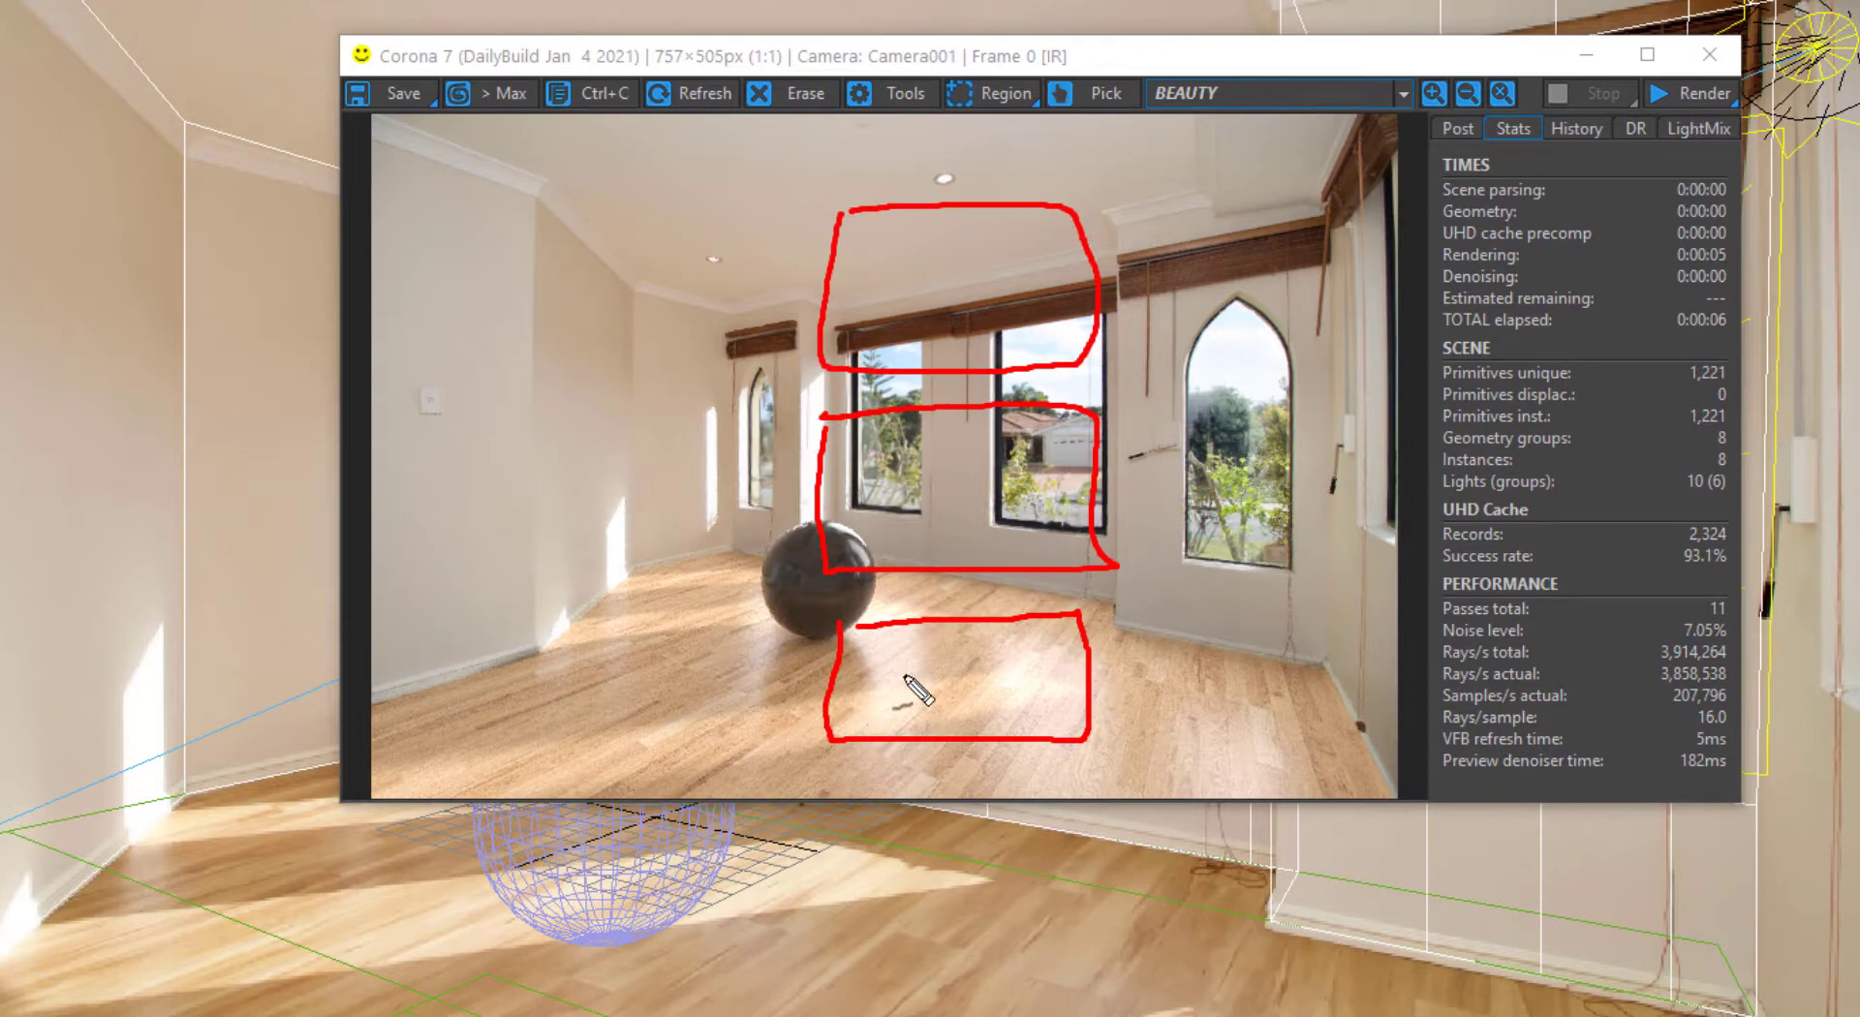
mouse_move(913, 669)
left_mouse_down()
mouse_move(916, 693)
mouse_move(918, 672)
mouse_move(935, 686)
left_mouse_up()
mouse_move(881, 469)
left_mouse_down()
mouse_move(888, 513)
mouse_move(912, 465)
left_mouse_up()
mouse_move(948, 467)
left_mouse_down()
mouse_move(948, 523)
mouse_move(1000, 487)
mouse_move(952, 498)
left_mouse_up()
mouse_move(1058, 469)
left_mouse_down()
mouse_move(1006, 518)
mouse_move(1052, 494)
left_mouse_up()
mouse_move(891, 250)
left_mouse_down()
mouse_move(895, 315)
mouse_move(899, 286)
mouse_move(955, 254)
mouse_move(990, 334)
mouse_move(996, 250)
left_mouse_up()
mouse_move(1050, 254)
left_mouse_down()
mouse_move(1008, 306)
mouse_move(1029, 283)
left_mouse_up()
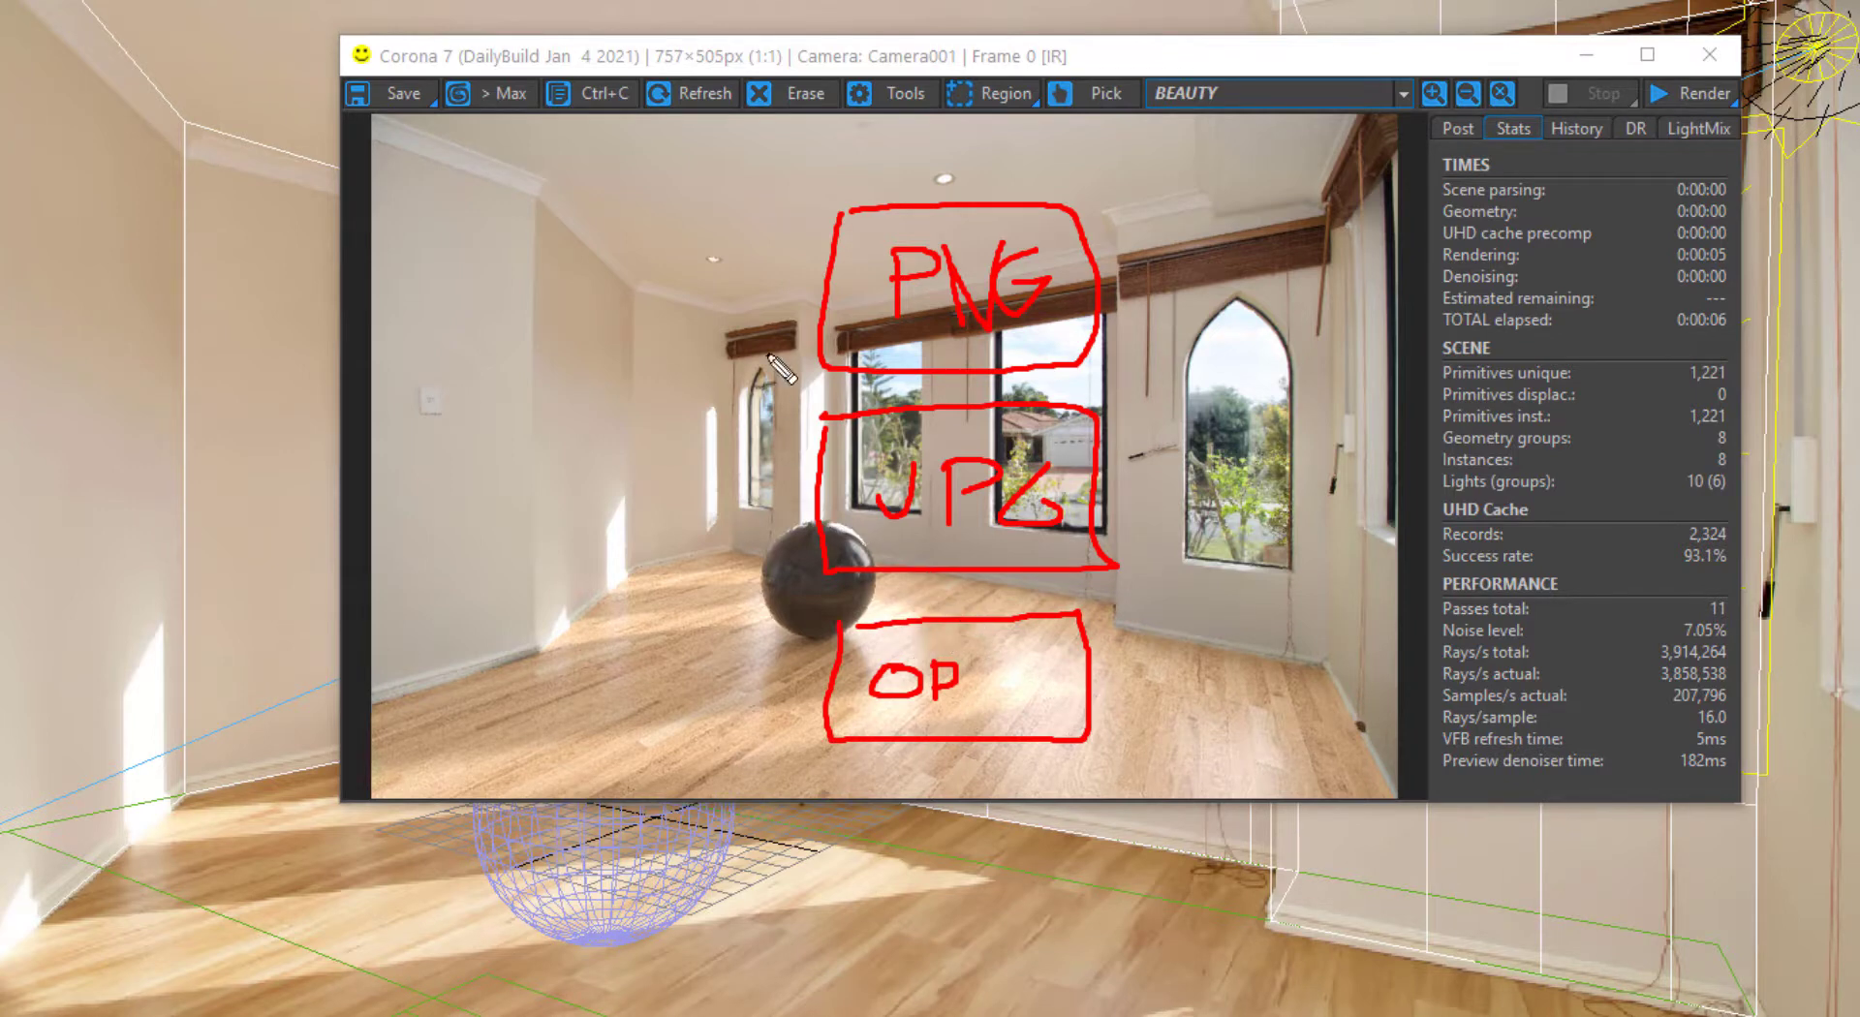
mouse_move(795, 275)
left_mouse_down()
mouse_move(724, 334)
mouse_move(760, 450)
mouse_move(780, 453)
mouse_move(754, 478)
left_mouse_up()
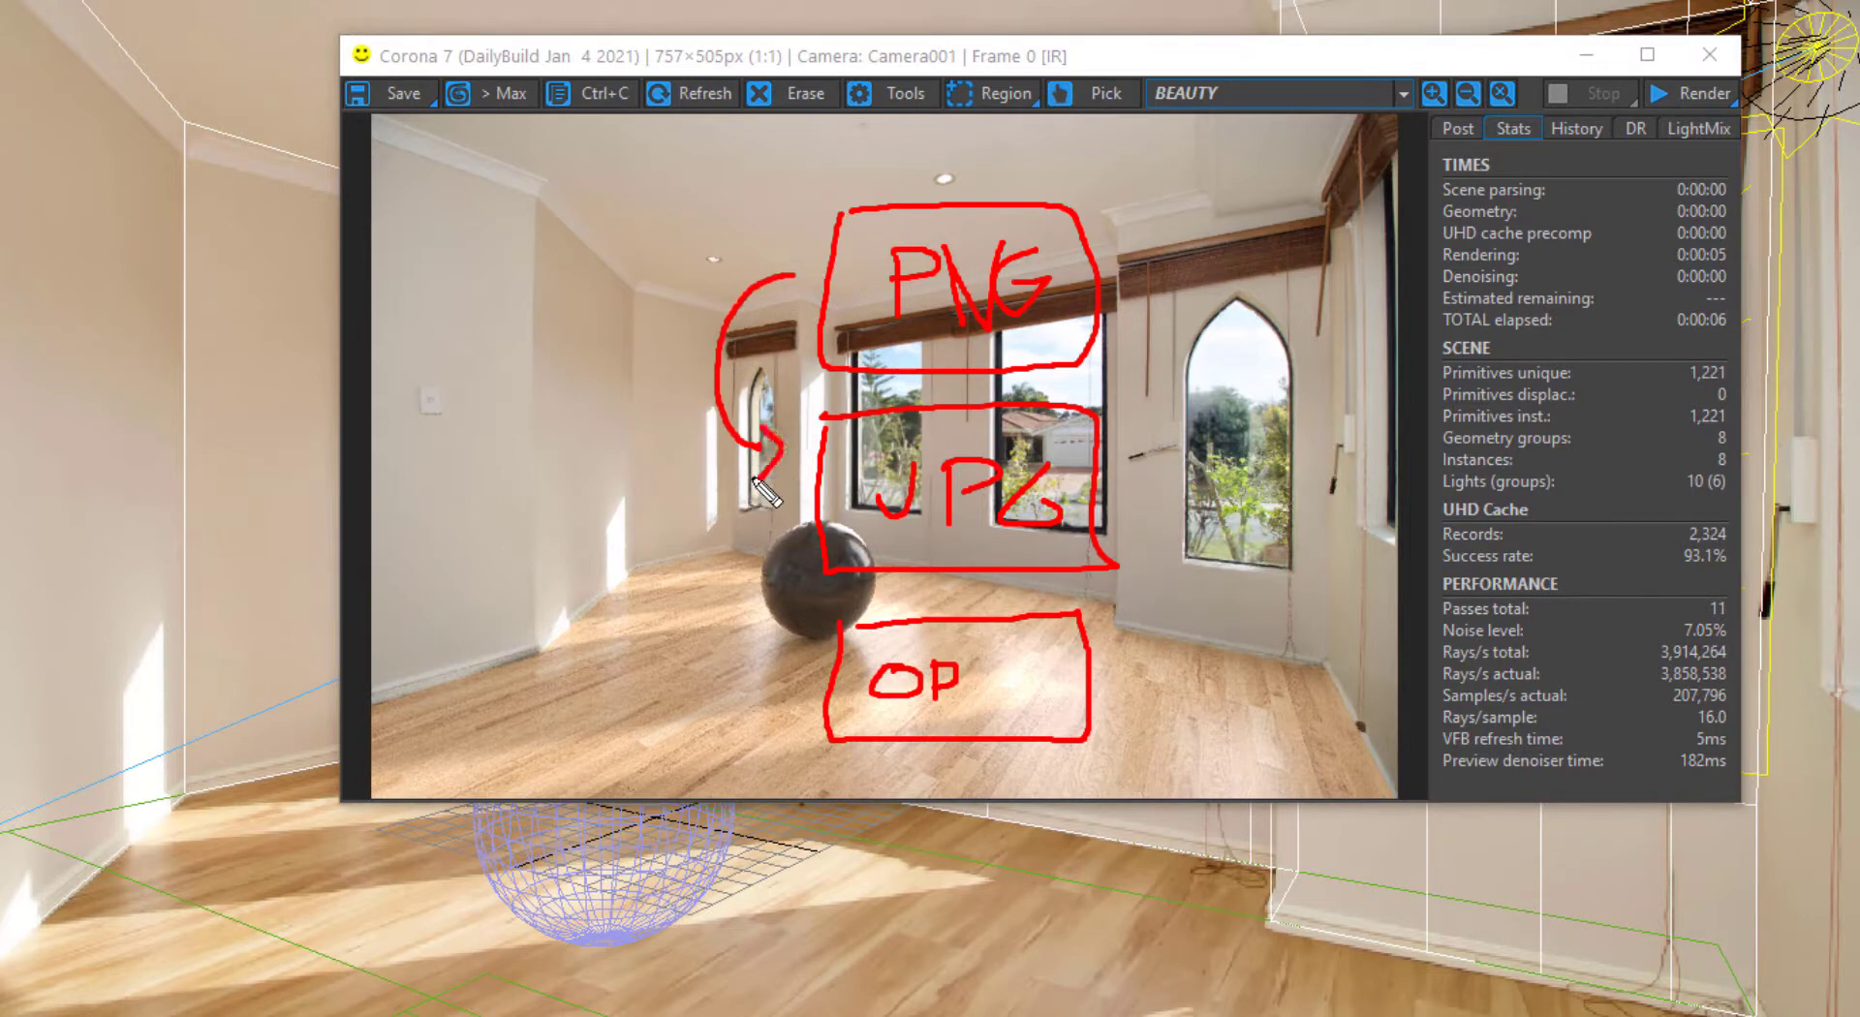
key("ctrl+z")
key("ctrl+z")
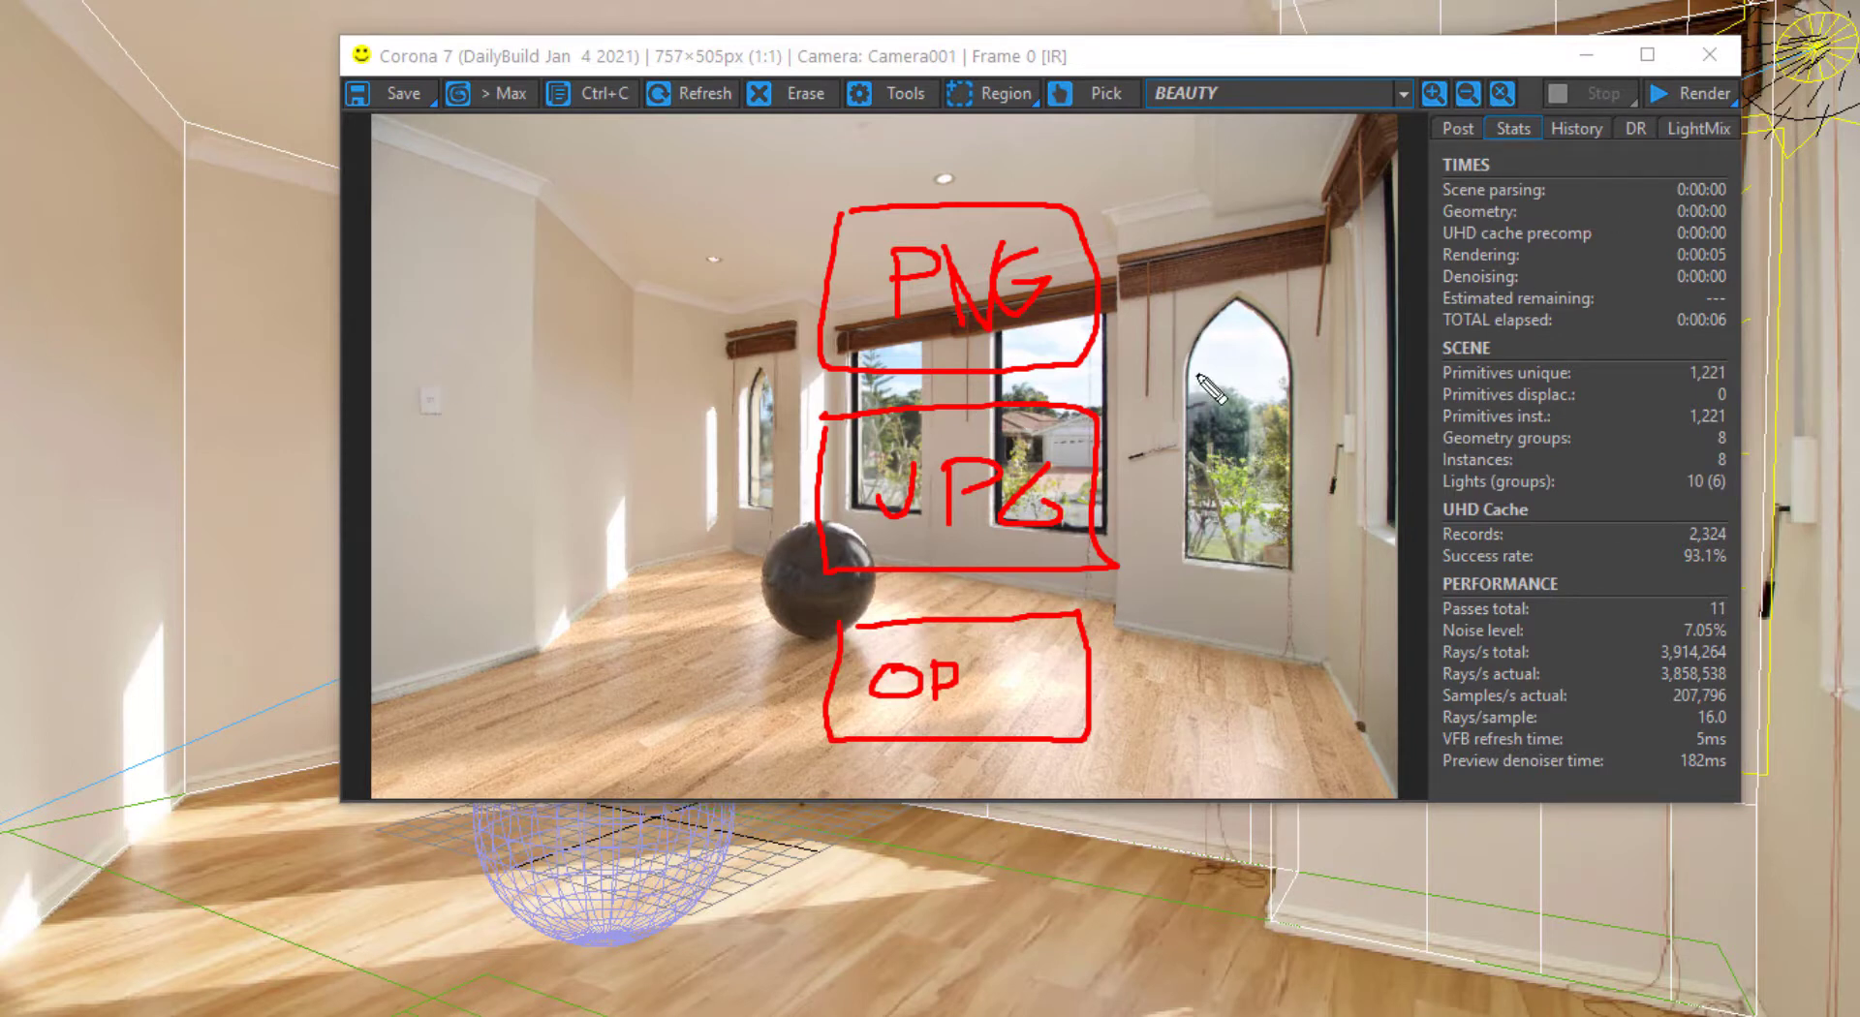
mouse_move(1202, 180)
left_mouse_down()
mouse_move(1197, 209)
mouse_move(1327, 189)
mouse_move(1211, 182)
left_mouse_up()
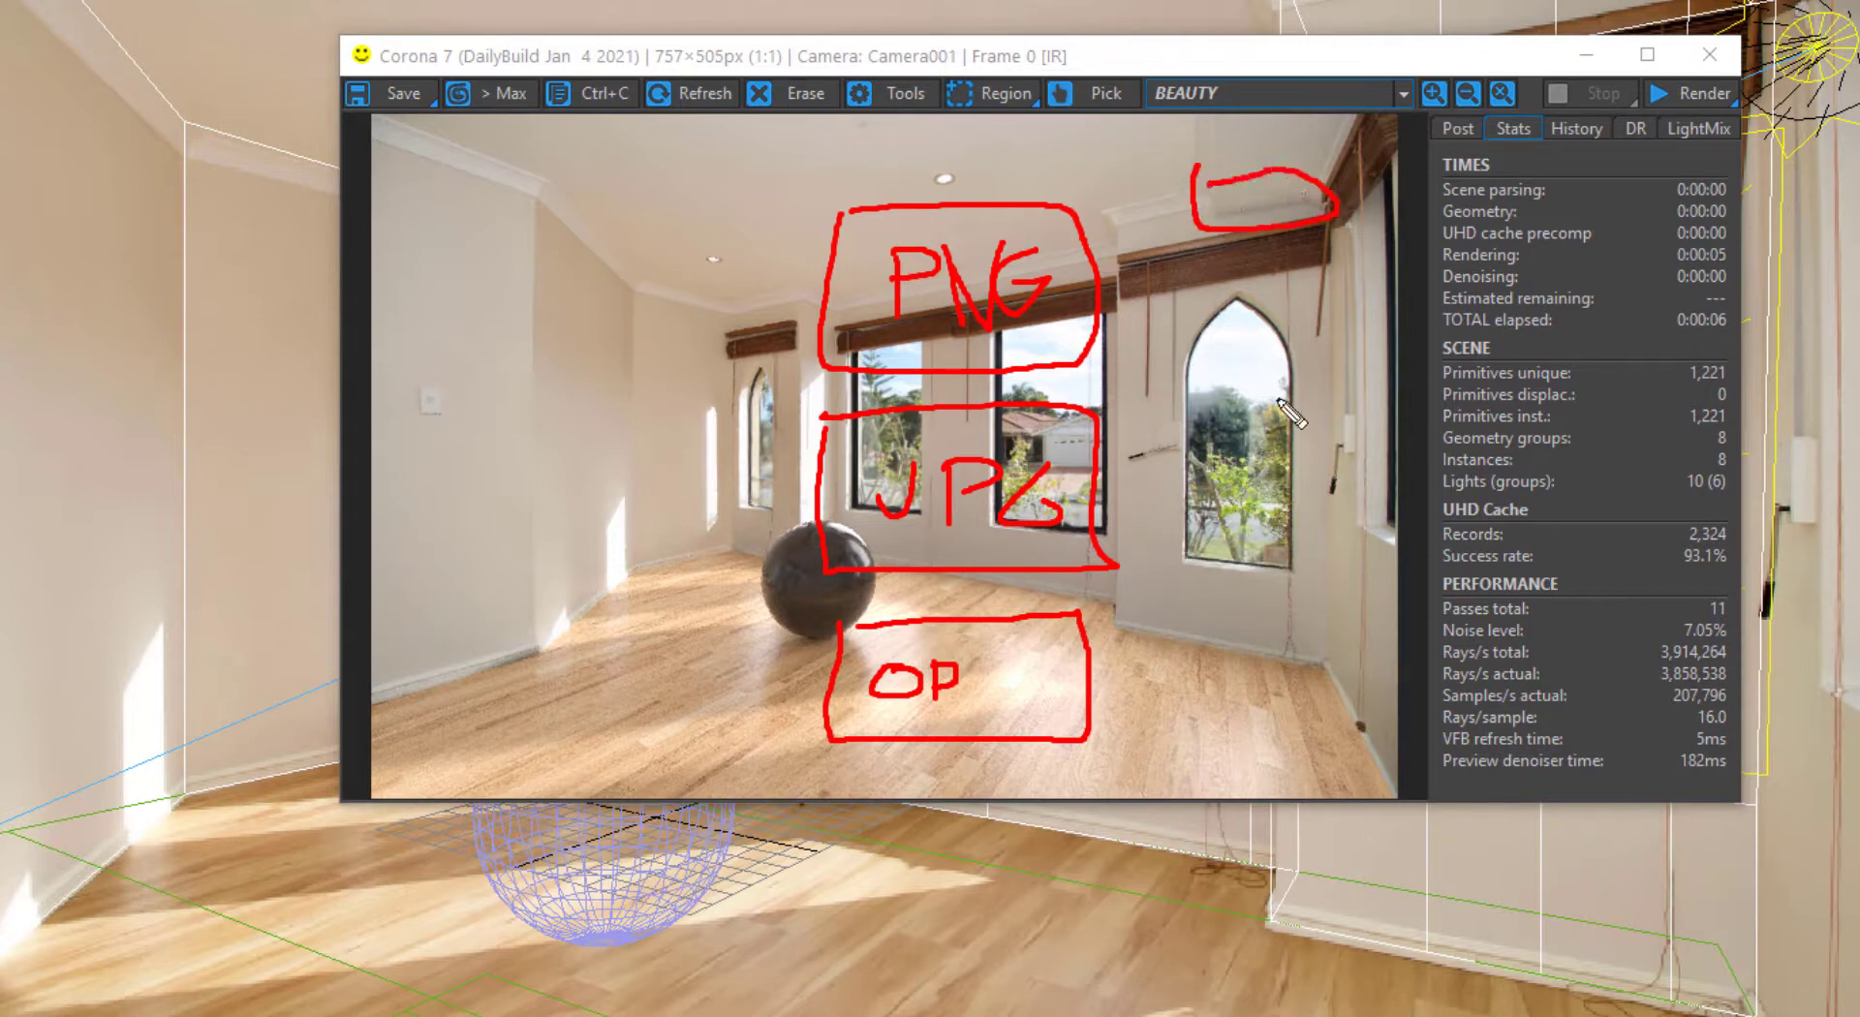
key("ctrl+z")
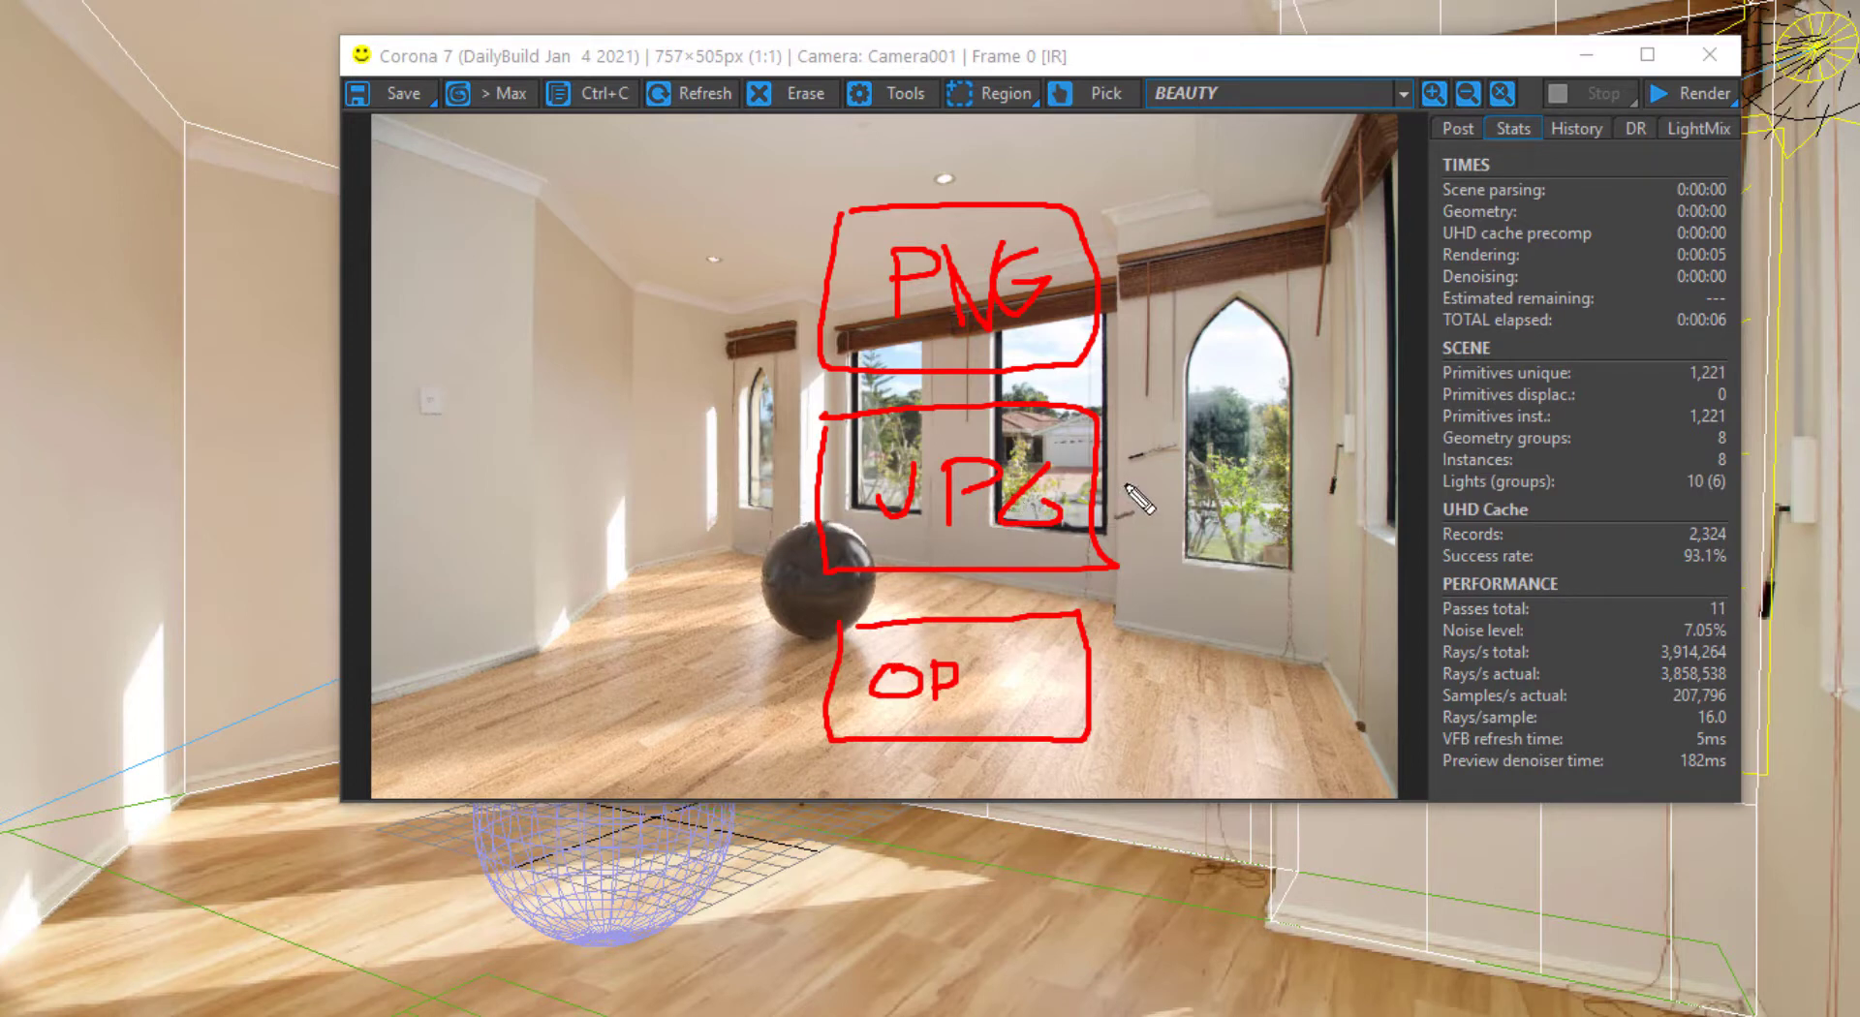
mouse_move(1119, 483)
left_mouse_down()
mouse_move(1187, 475)
mouse_move(1157, 508)
left_mouse_up()
mouse_move(1202, 428)
left_mouse_down()
mouse_move(1215, 504)
mouse_move(1267, 389)
mouse_move(1282, 513)
left_mouse_up()
mouse_move(1219, 380)
left_mouse_down()
mouse_move(1320, 502)
mouse_move(1217, 388)
left_mouse_up()
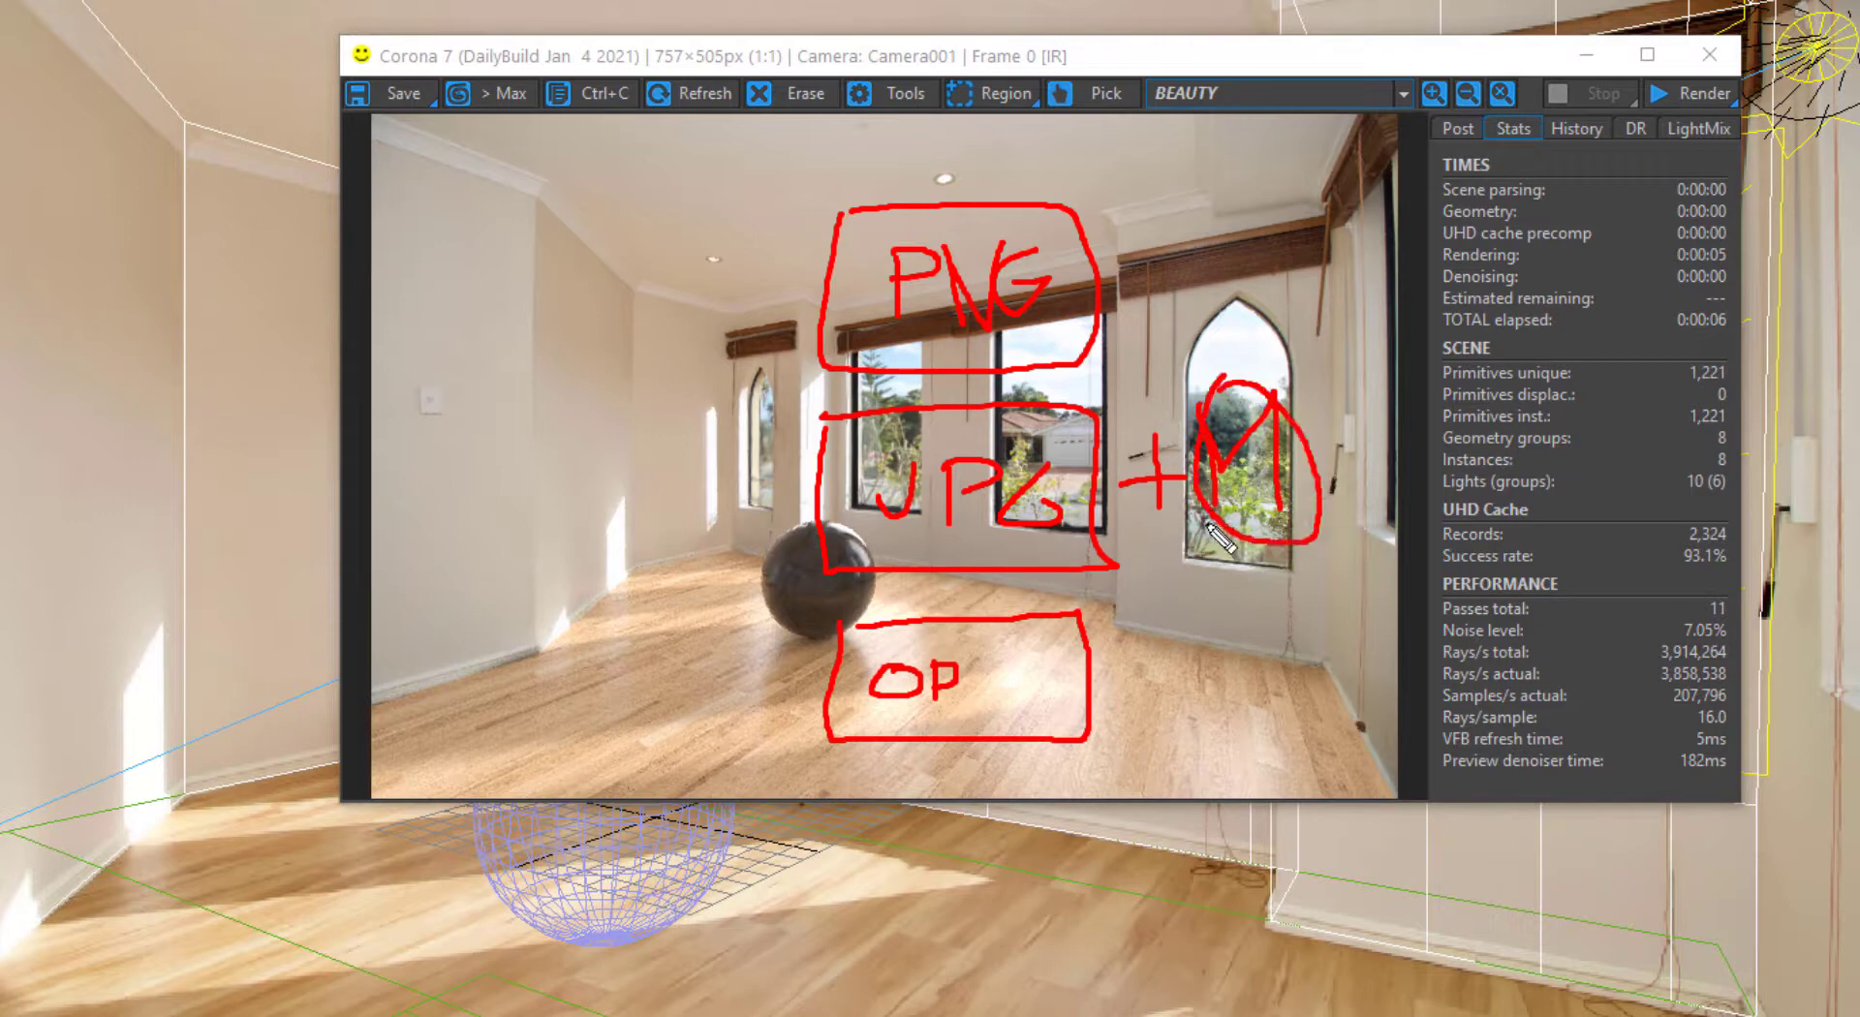